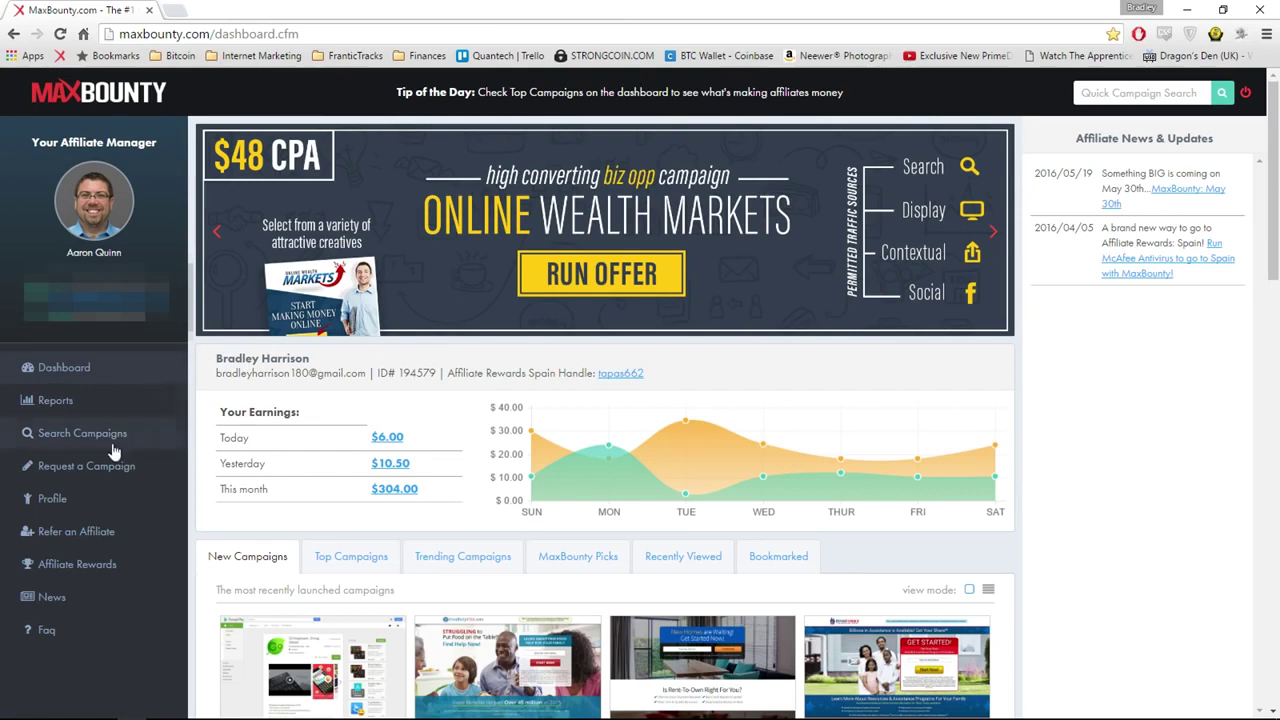
- Search MaxBounty campaigns filtered to the Surveys category and Mobile Optimized only
left_click(50, 436)
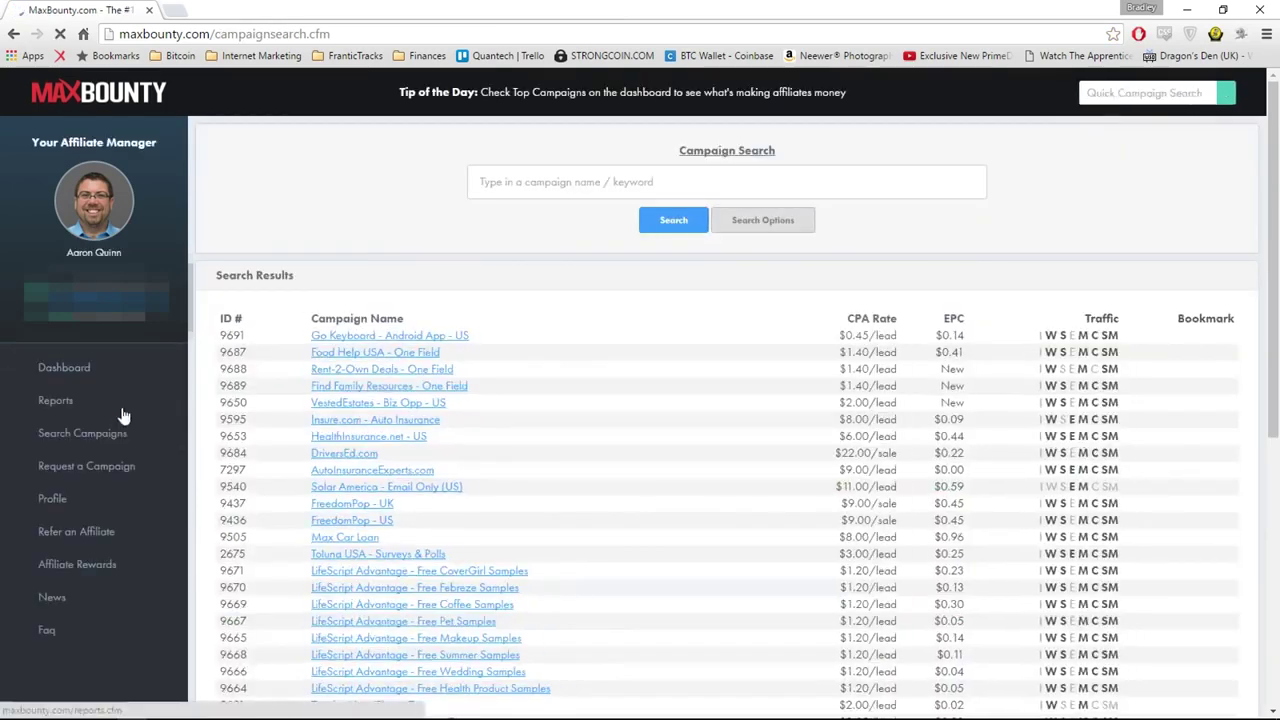
left_click(750, 222)
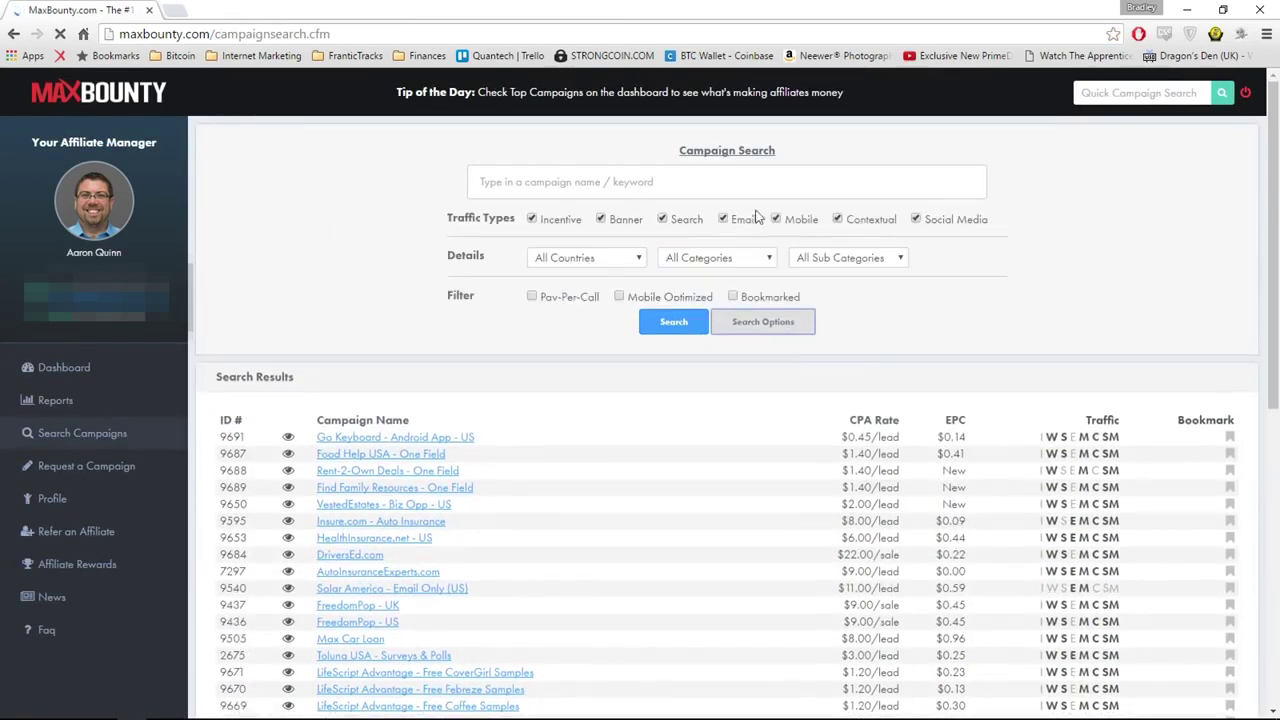
left_click(840, 263)
left_click(844, 270)
left_click(733, 257)
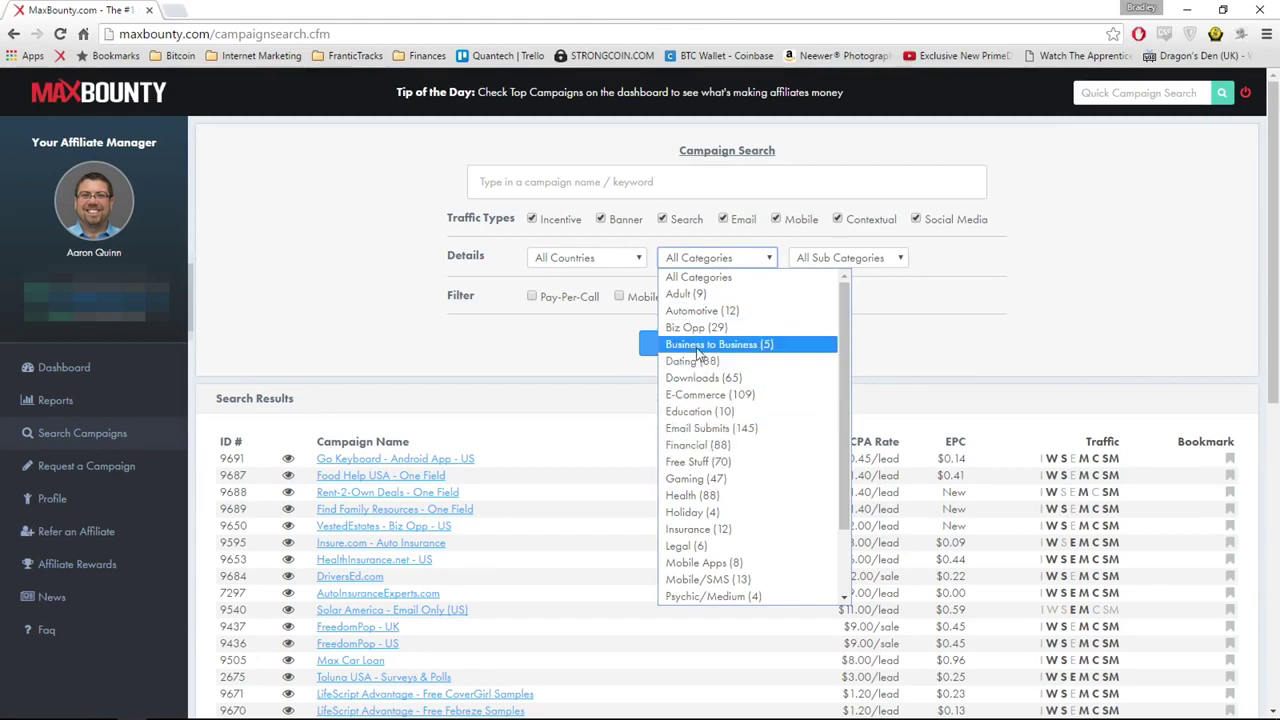
scroll(717, 455, "down", 2)
left_click(717, 548)
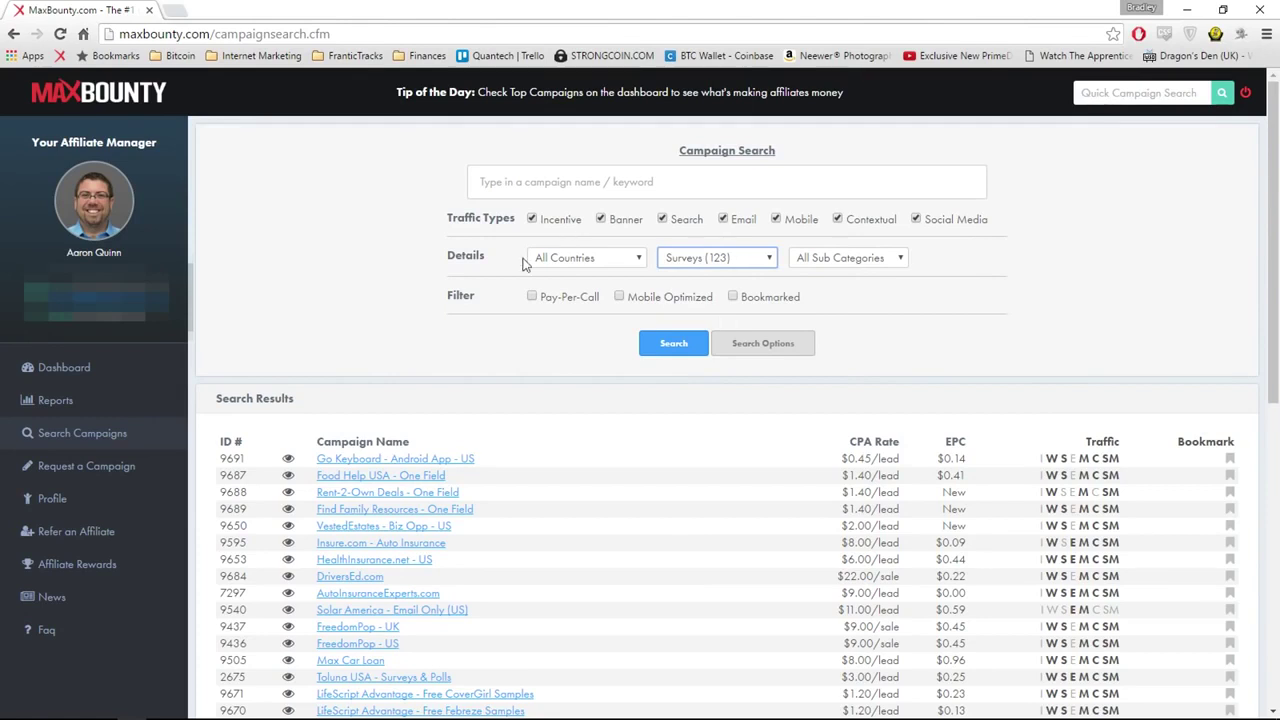
left_click(620, 296)
left_click(667, 350)
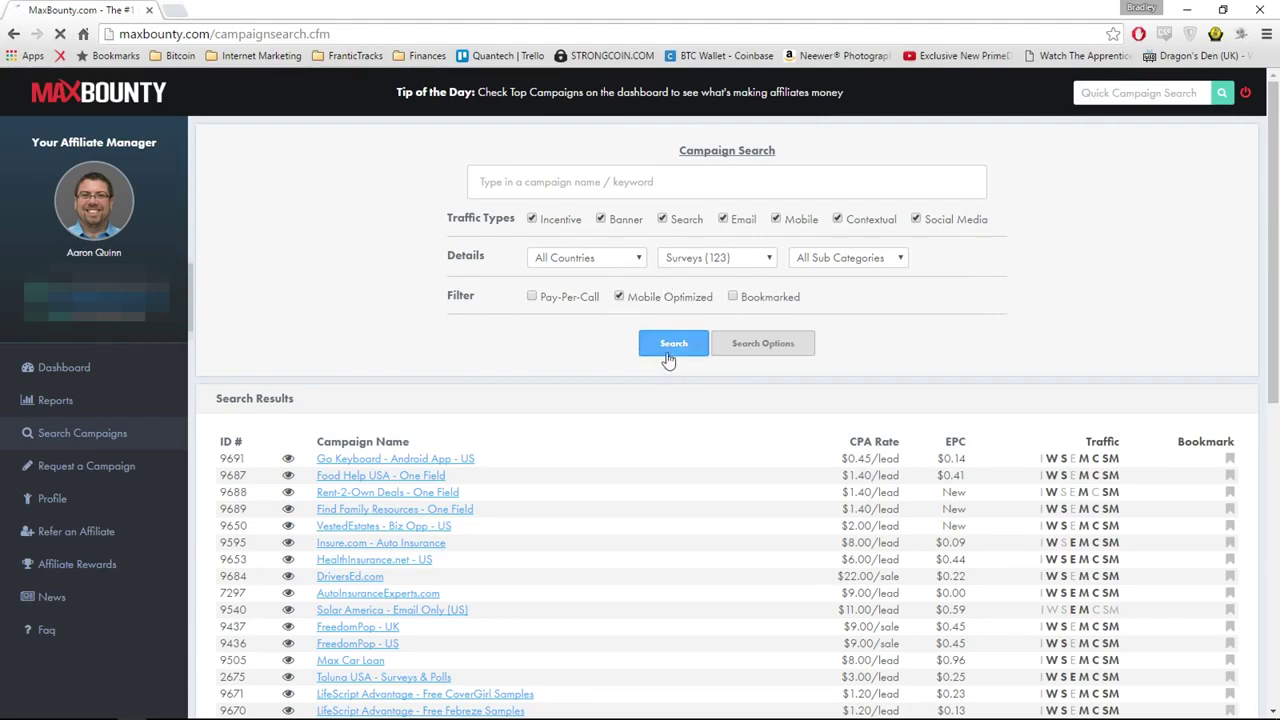
- Open the SurveyJunkie - US campaign from the search results
scroll(1243, 432, "down", 15)
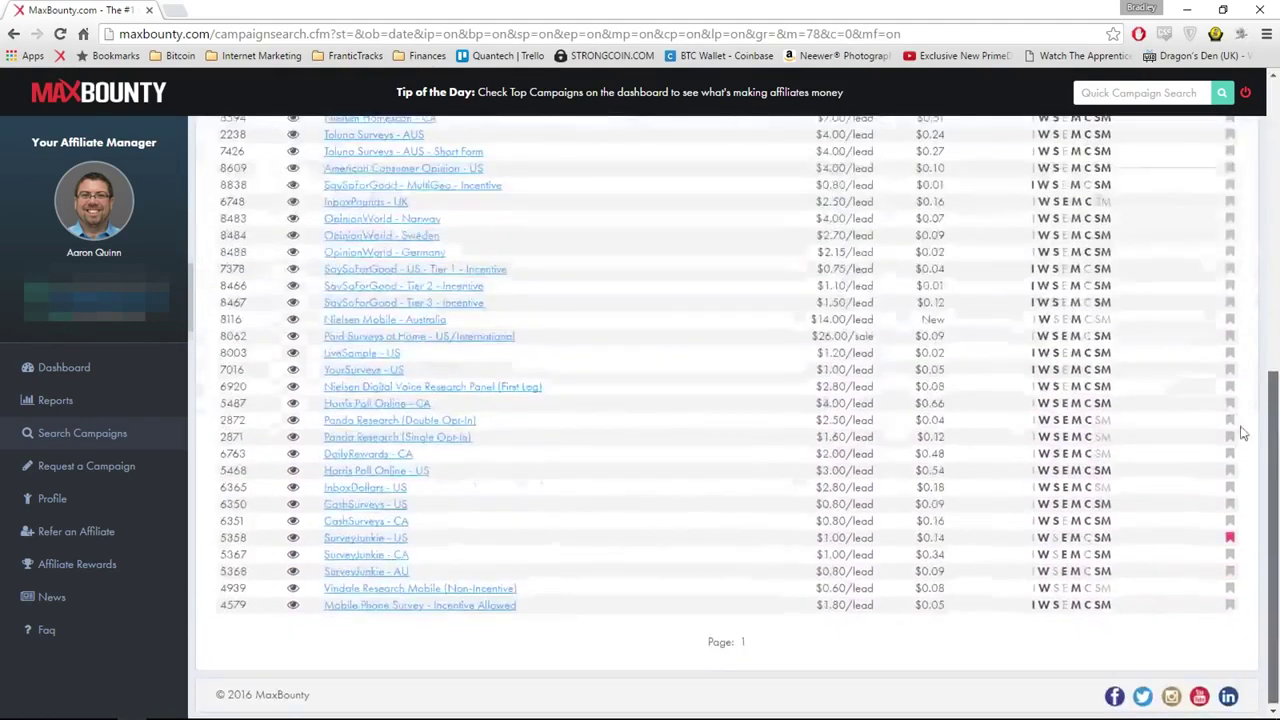
mouse_move(1272, 425)
left_mouse_down()
mouse_move(1273, 170)
mouse_move(1274, 297)
mouse_move(1249, 214)
mouse_move(1267, 429)
left_mouse_up()
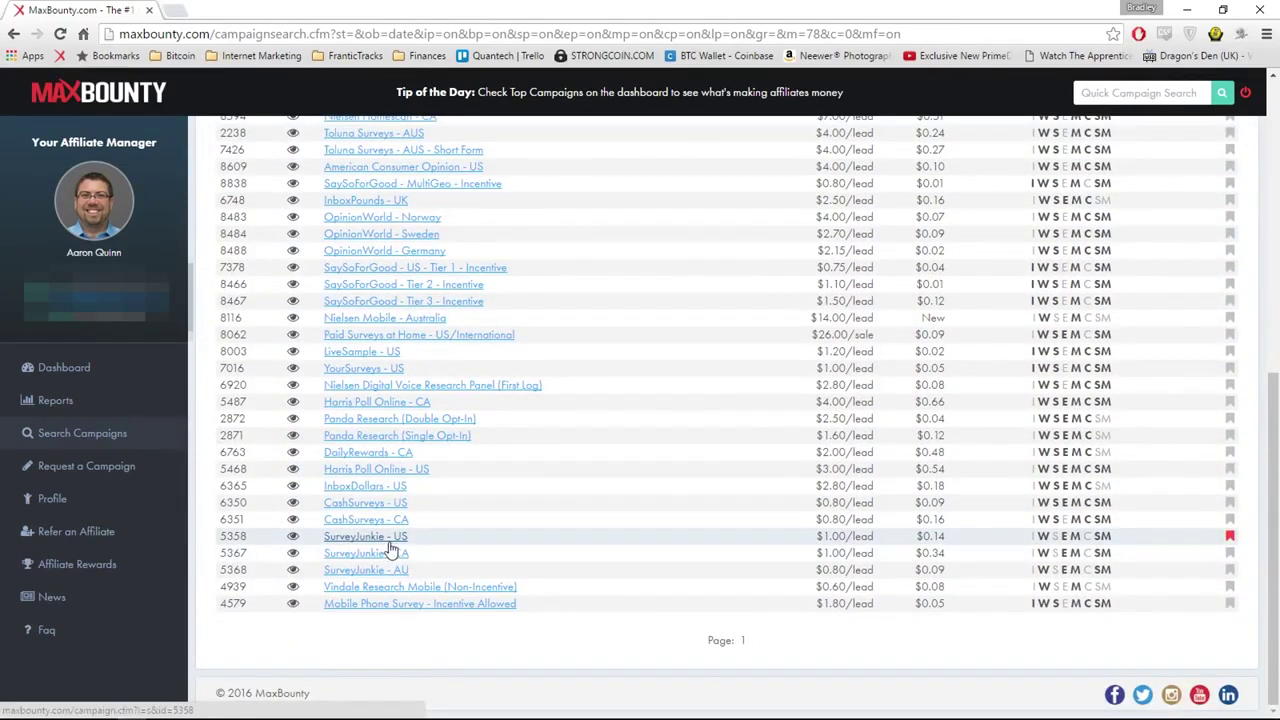
left_click(352, 538)
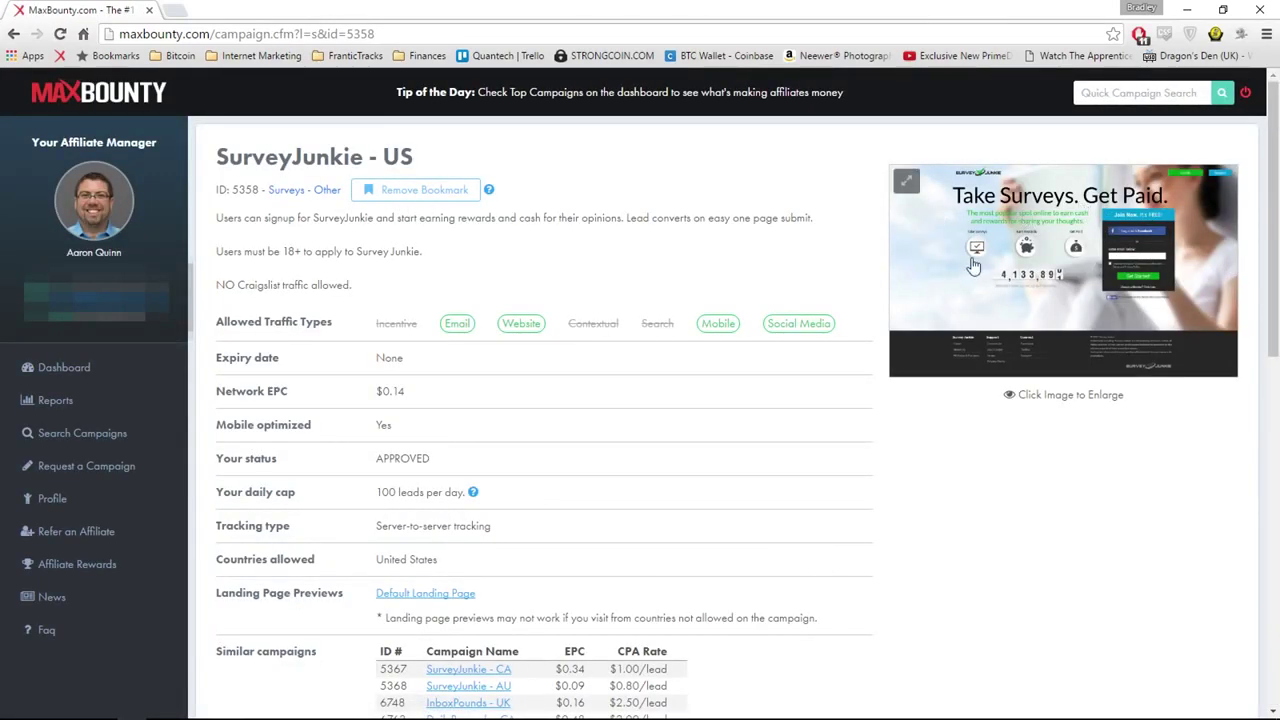
- Enlarge and close the landing page preview, then check the $1.00/lead commission further down
left_click_drag(378, 152, 478, 157)
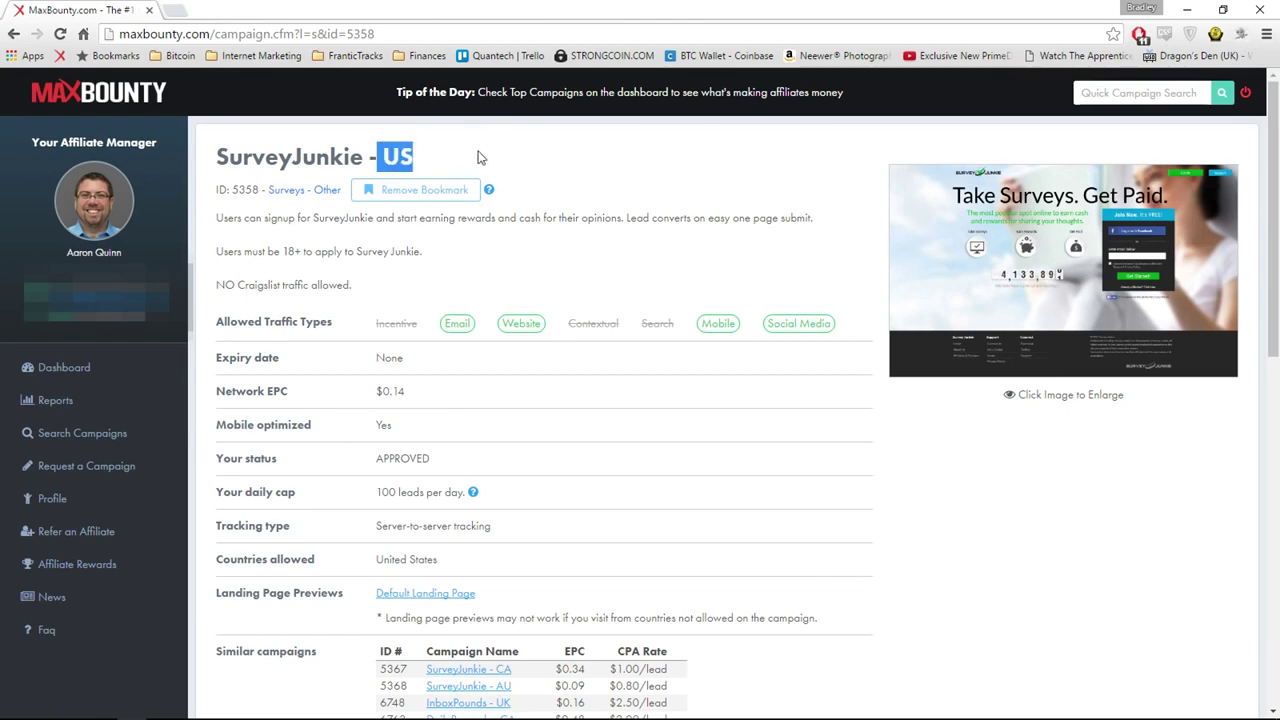
left_click(985, 251)
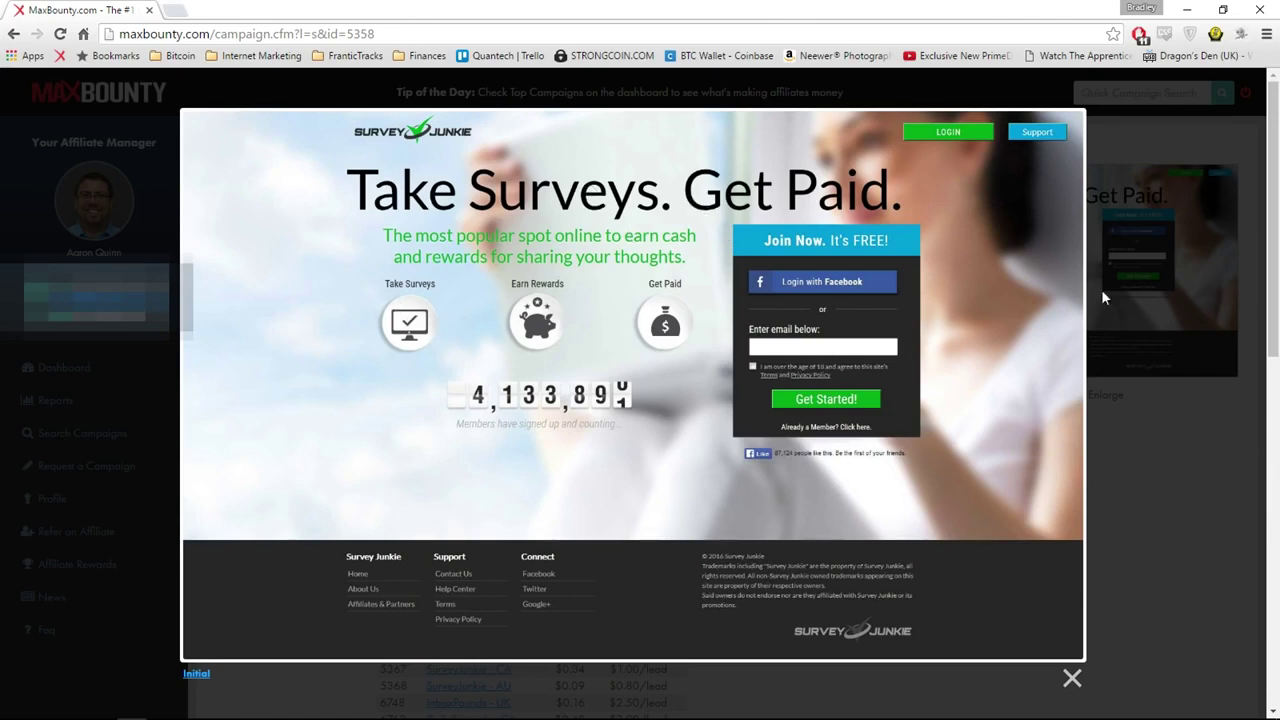
left_click(1255, 220)
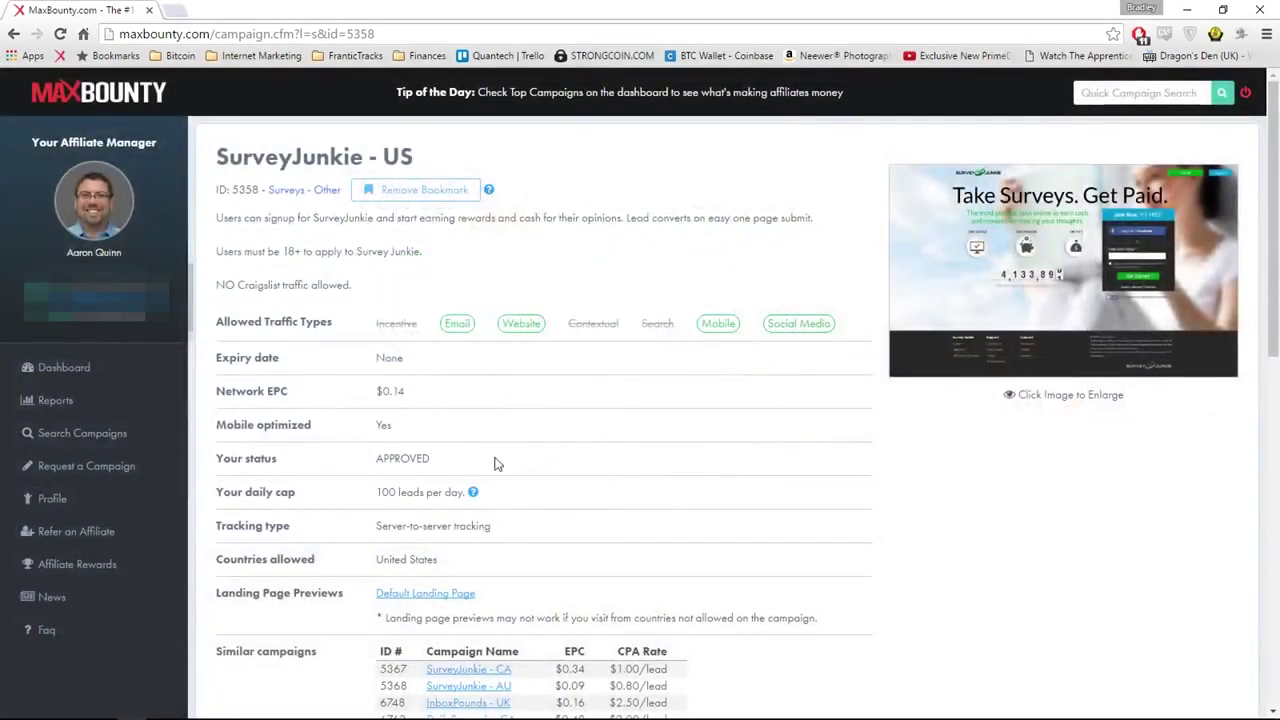
scroll(515, 494, "down", 2)
left_click_drag(249, 672, 380, 672)
left_click(406, 683)
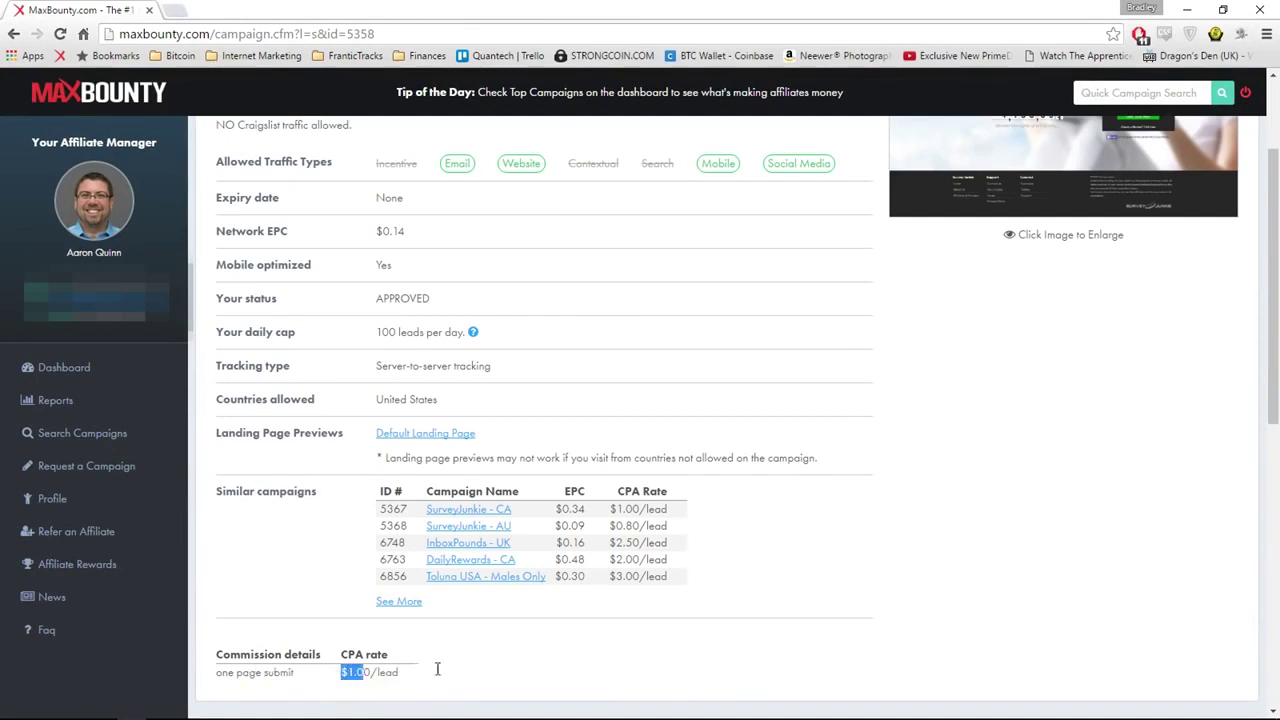
scroll(626, 480, "up", 2)
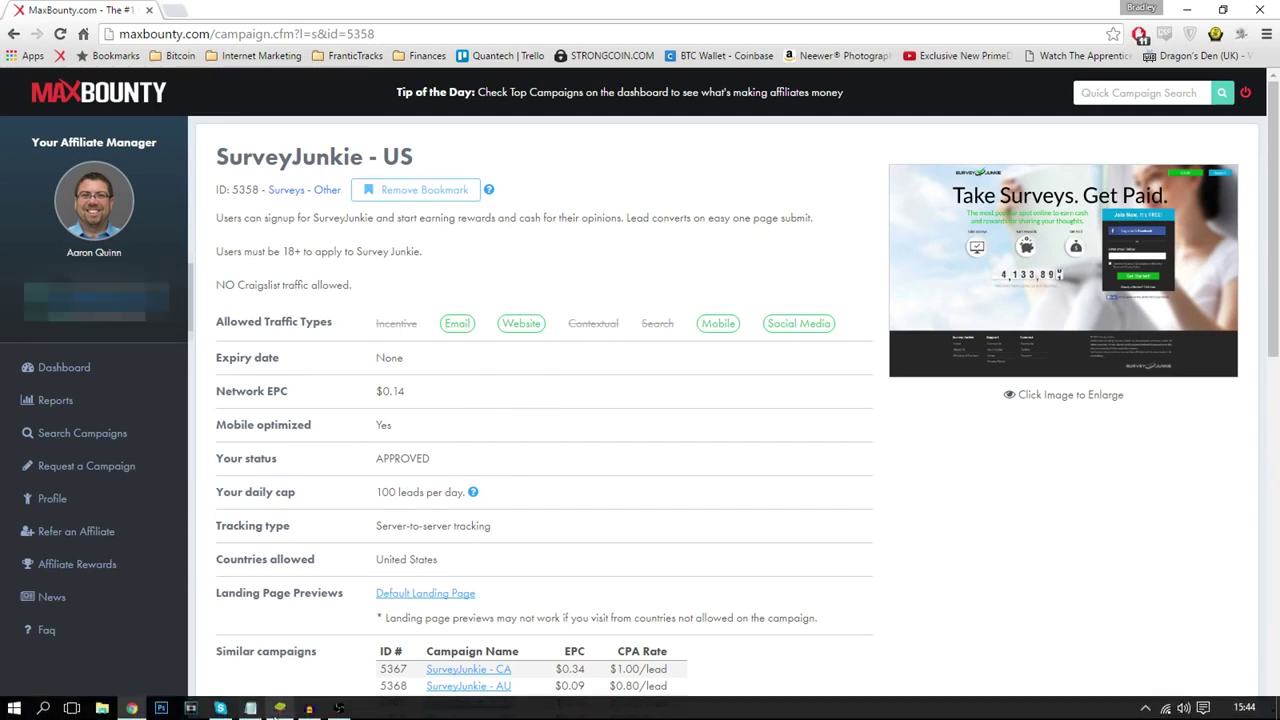
- Launch Instagram in BlueStacks, close the bluestacks.com tab, and move the window beside the campaign page
left_click(280, 708)
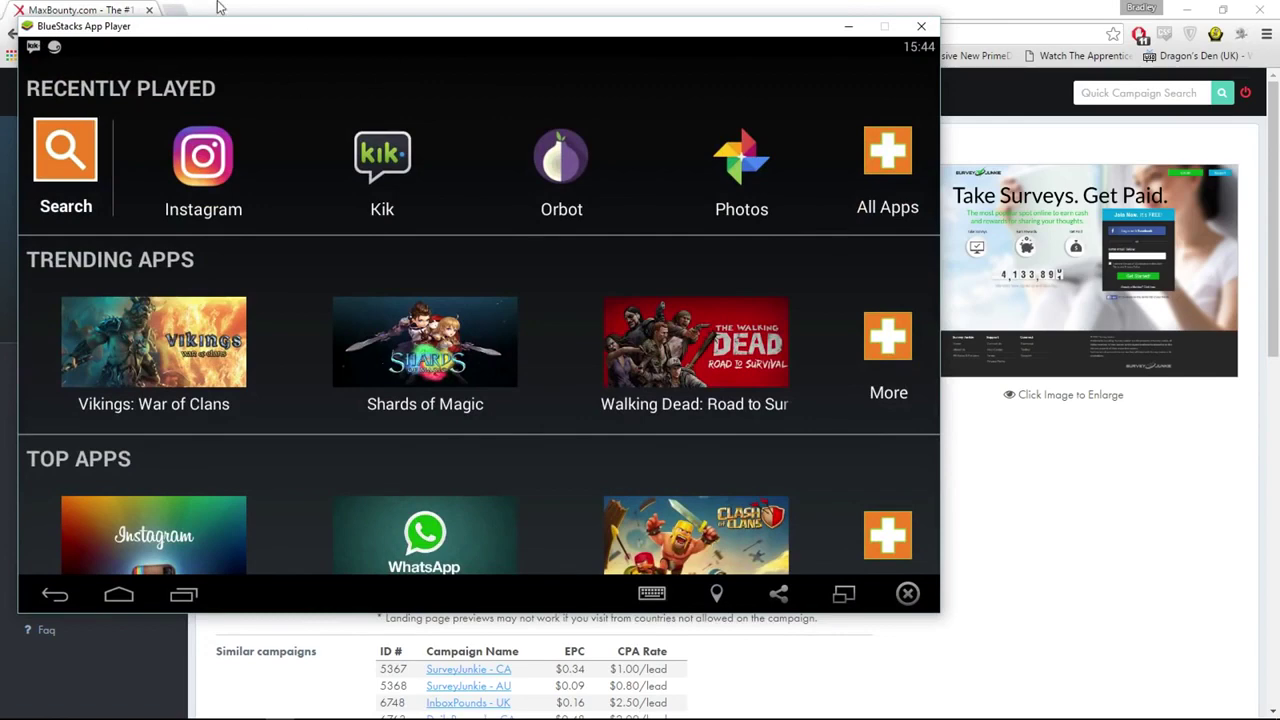
left_click(205, 160)
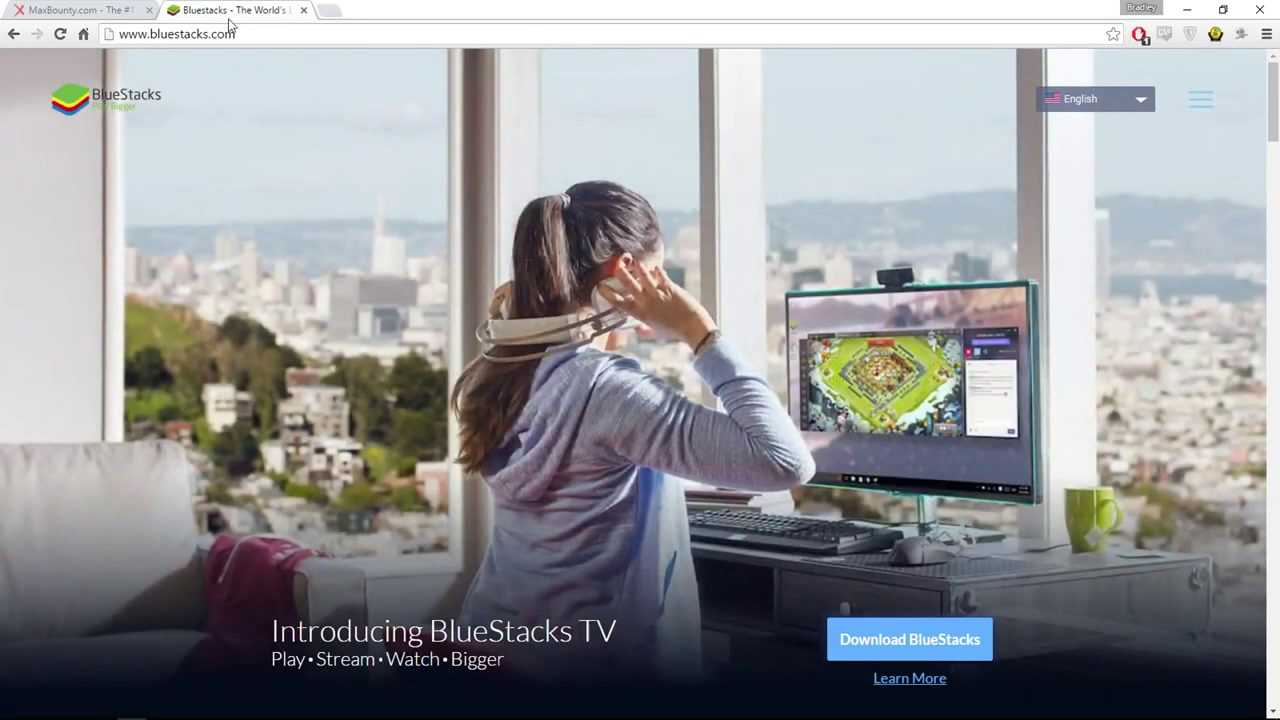
scroll(877, 675, "down", 1)
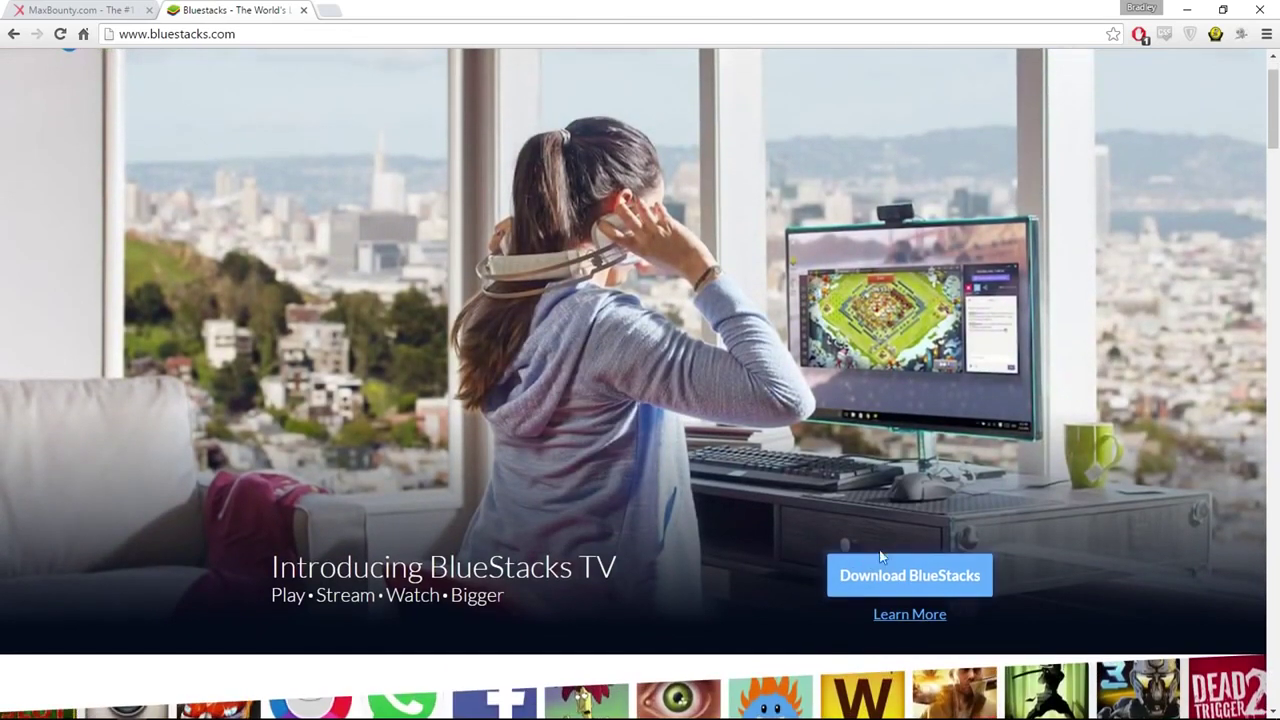
left_click(303, 10)
left_click_drag(1036, 10, 751, 19)
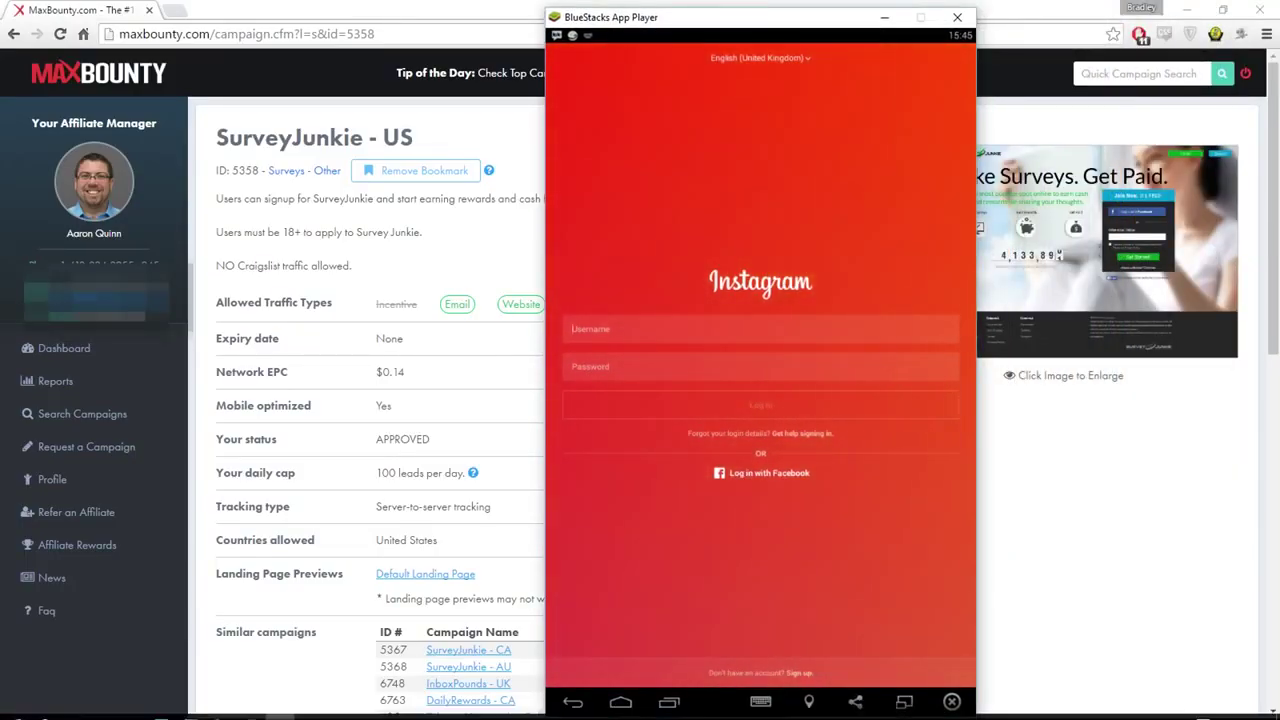
- Sign up for Instagram by email with the name SurveyMom and shorten the suggested username
left_click(798, 673)
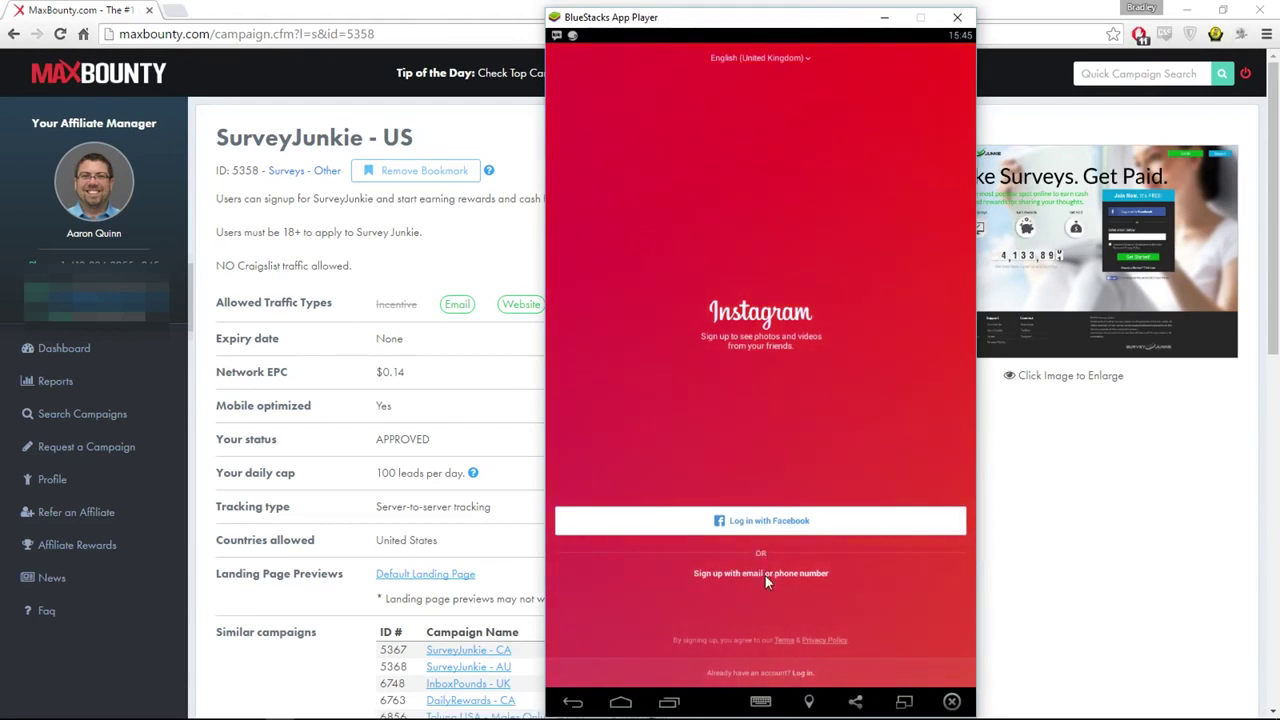
left_click(797, 576)
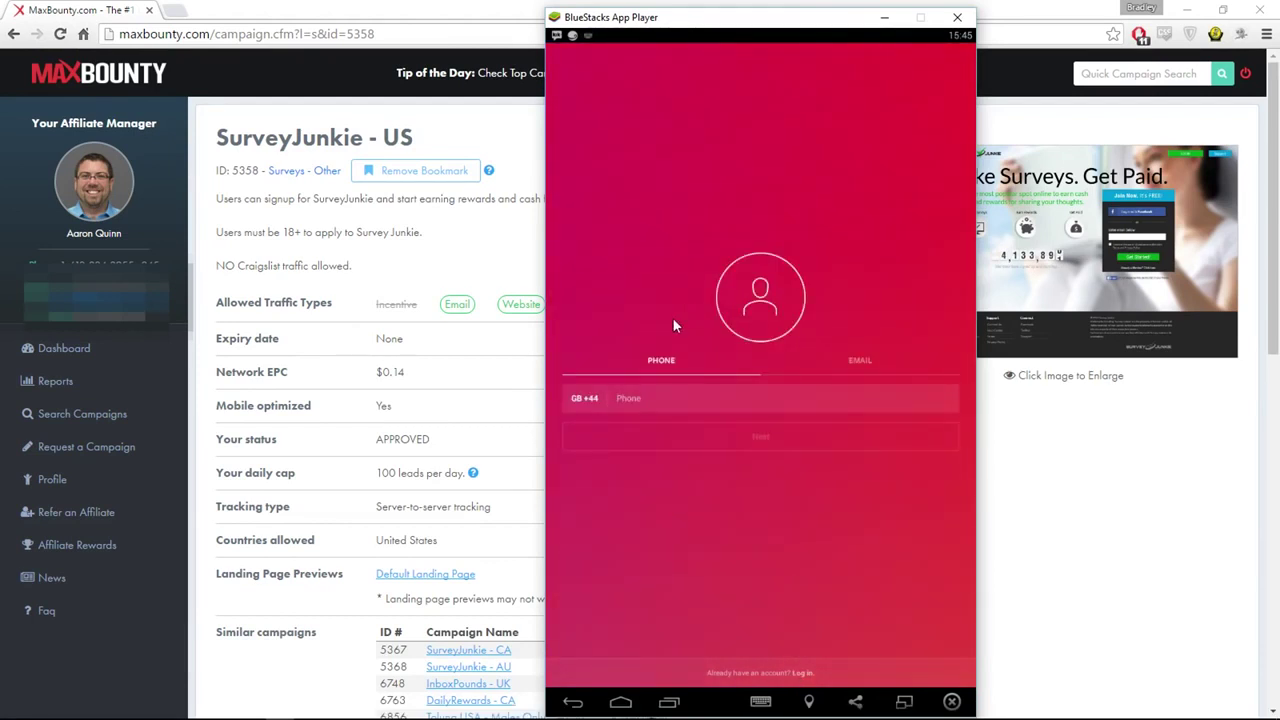
left_click(860, 360)
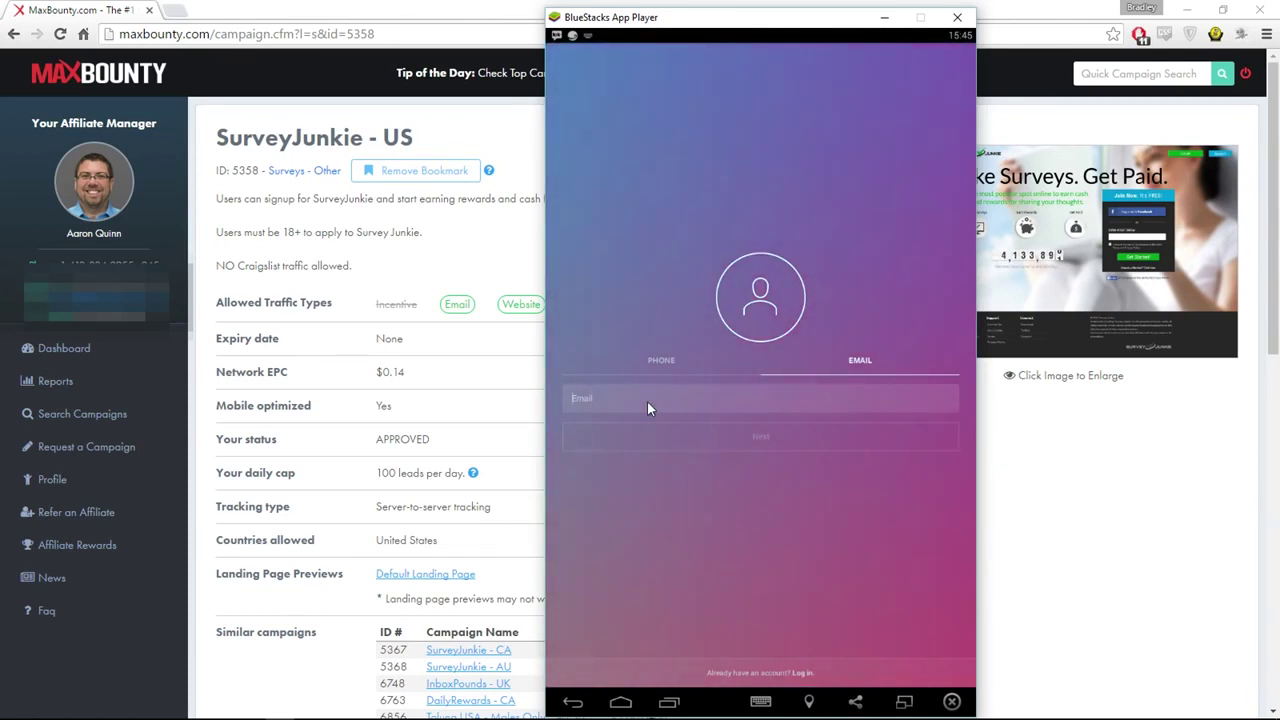
left_click(647, 401)
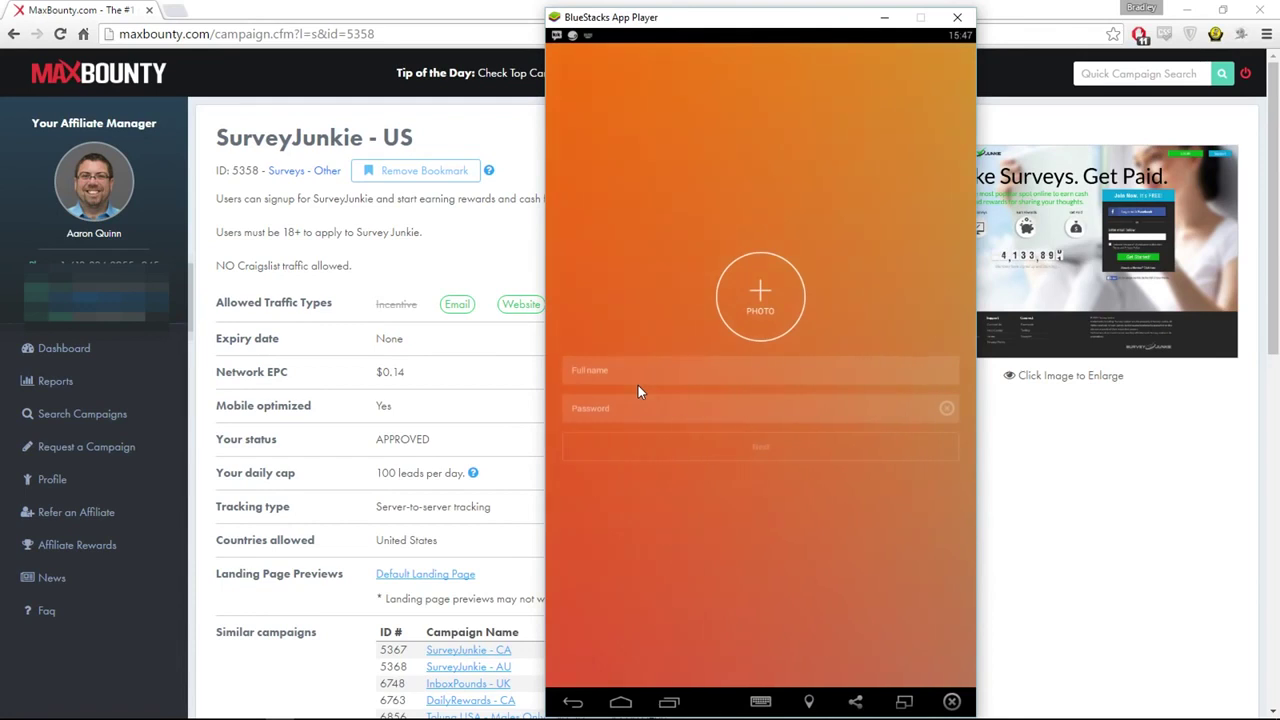
type("SurveyMom")
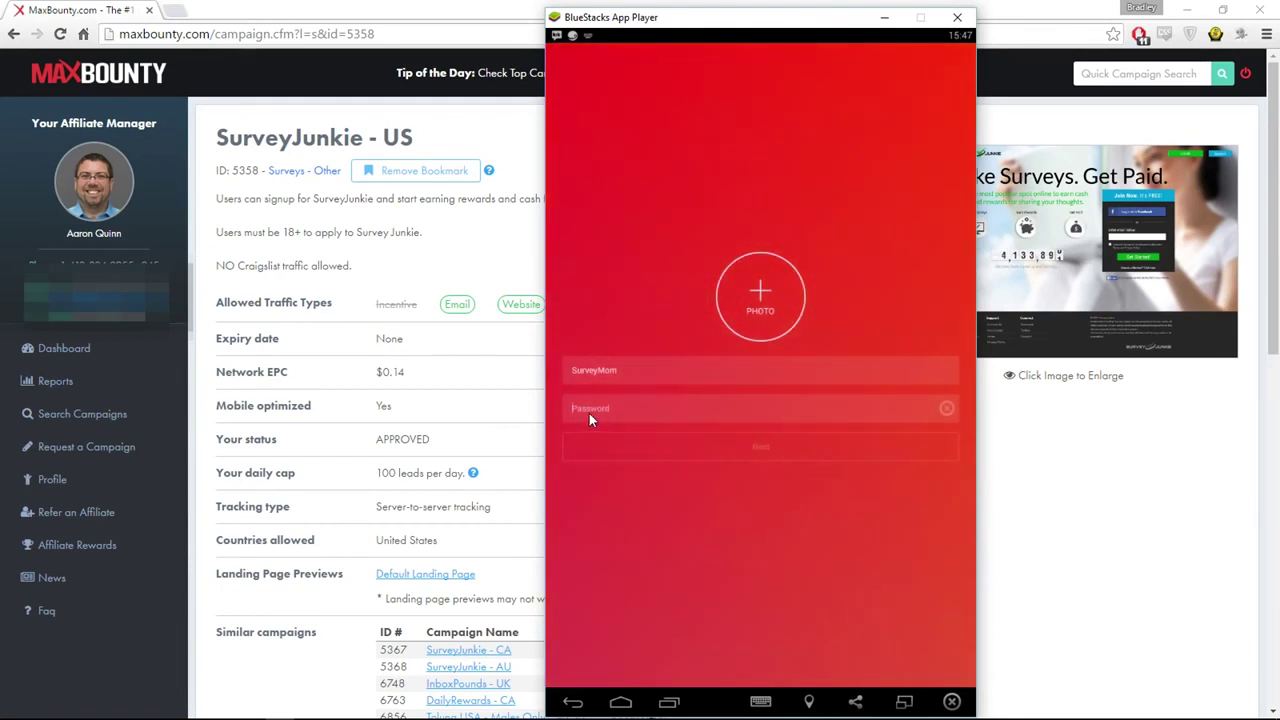
key("Return")
key("BackSpace")
key("BackSpace")
key("BackSpace")
key("BackSpace")
key("BackSpace")
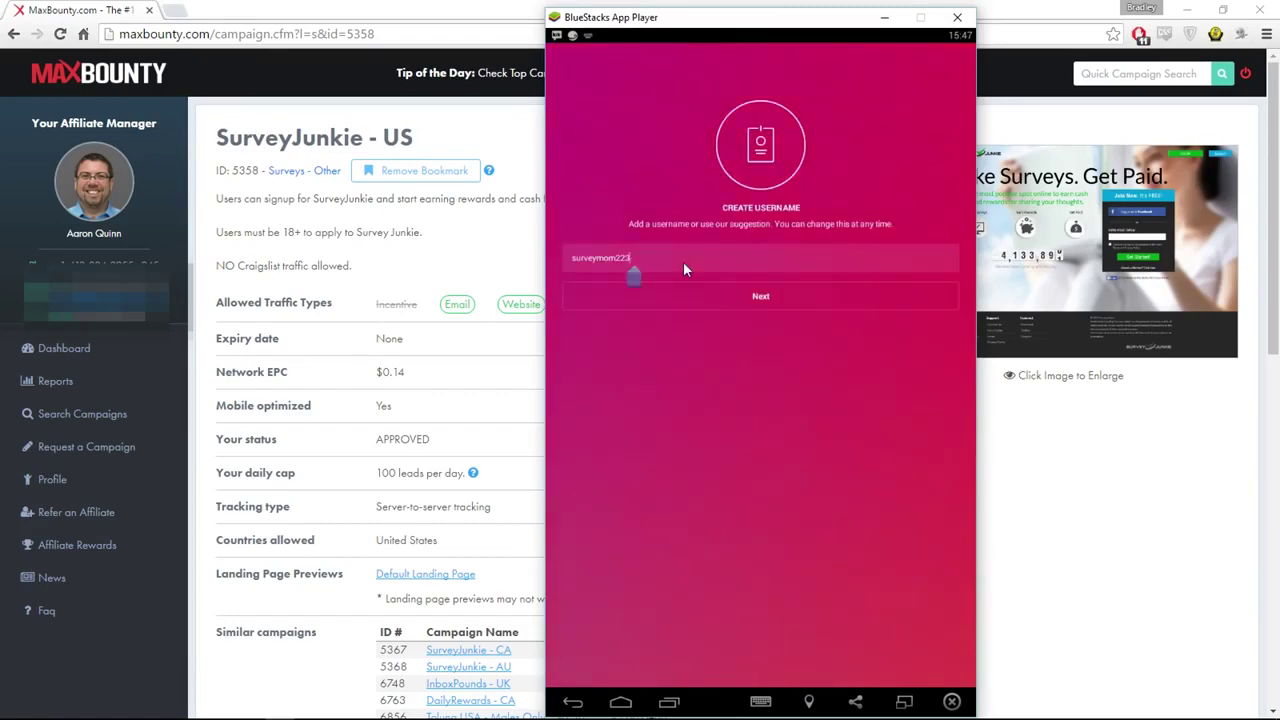
key("BackSpace")
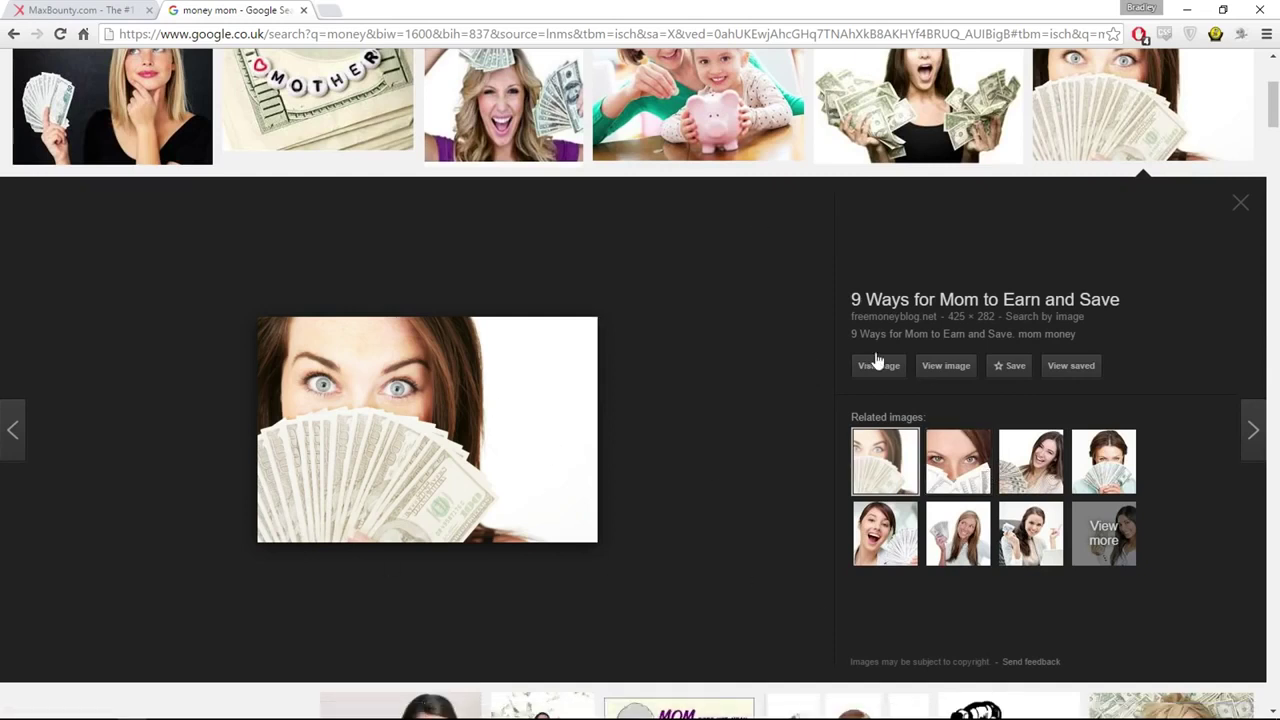
- Open the mom-money.jpg image full-size in its own tab and bring up its options
left_click(940, 366)
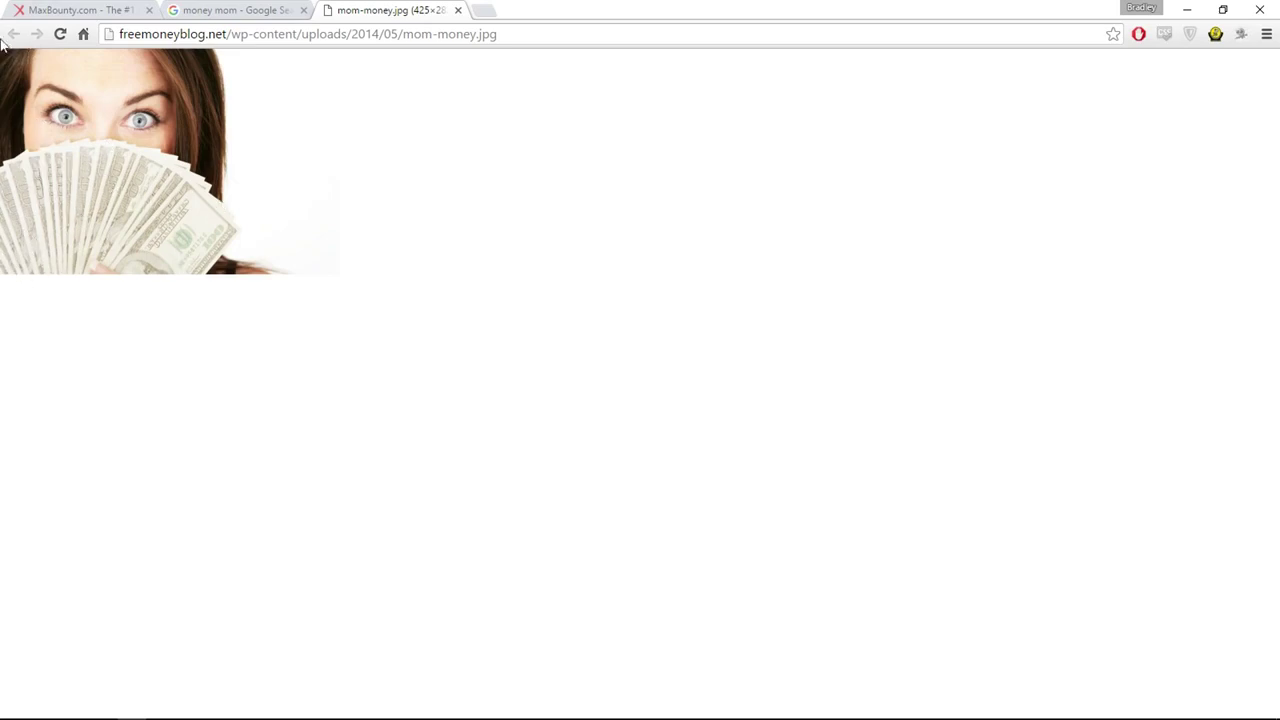
right_click(163, 194)
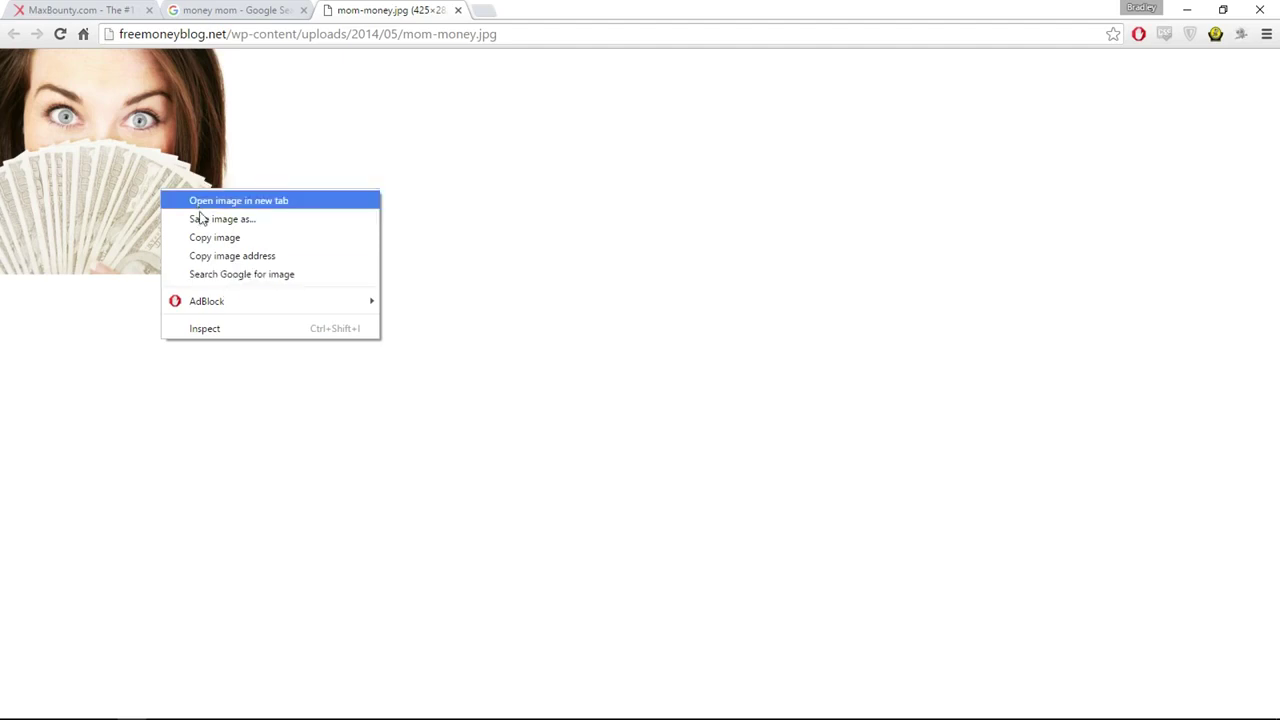
- Save the image as mom-money JPEG into a new Desktop folder named Instagram
left_click(282, 232)
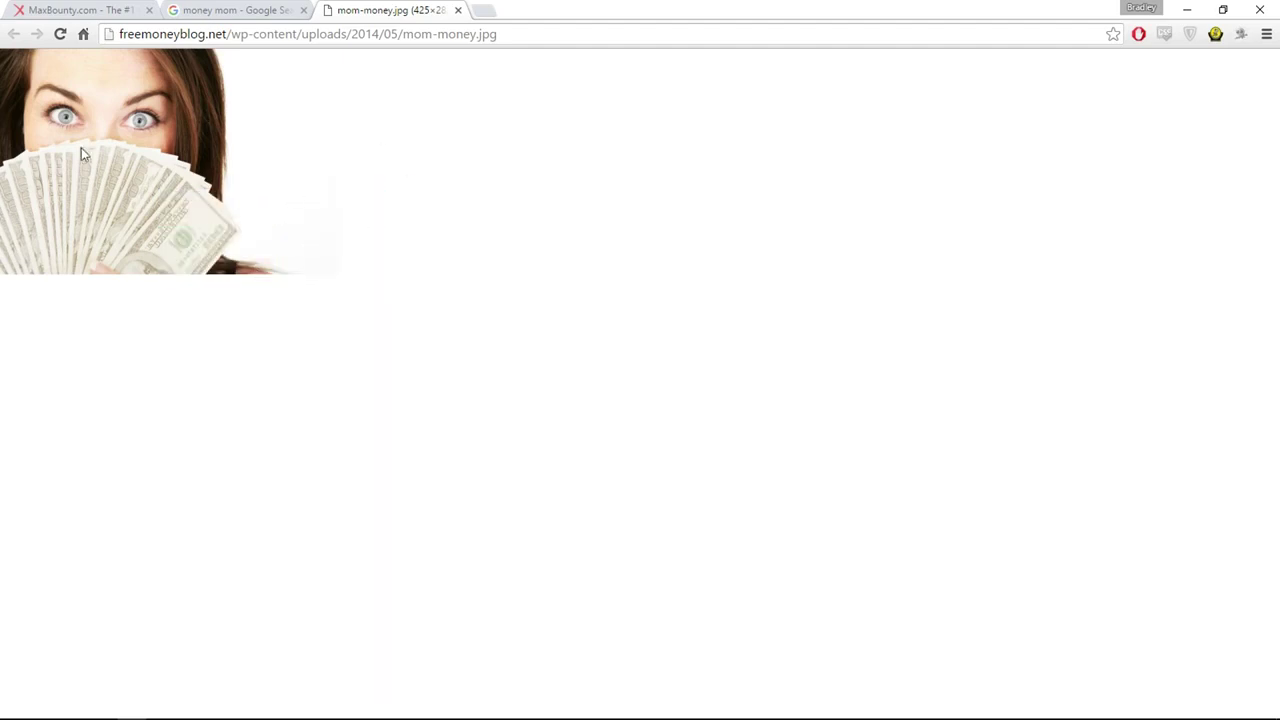
scroll(70, 150, "up", 3)
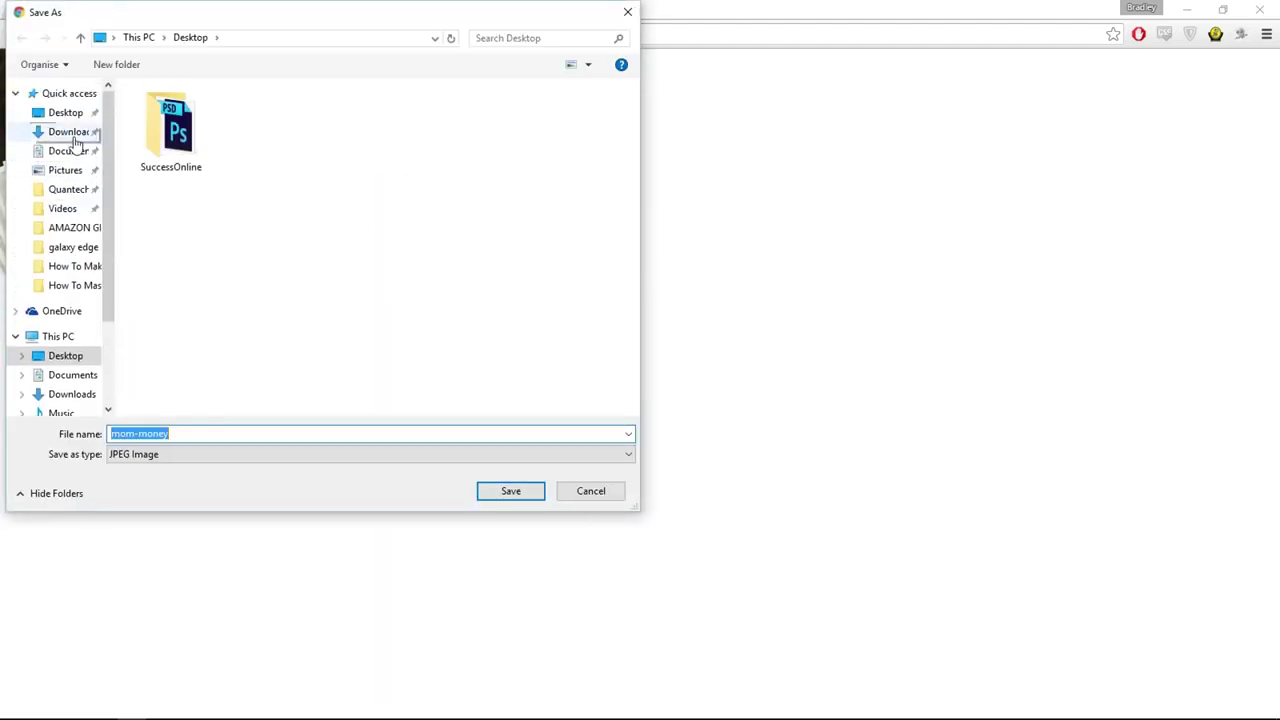
left_click(65, 112)
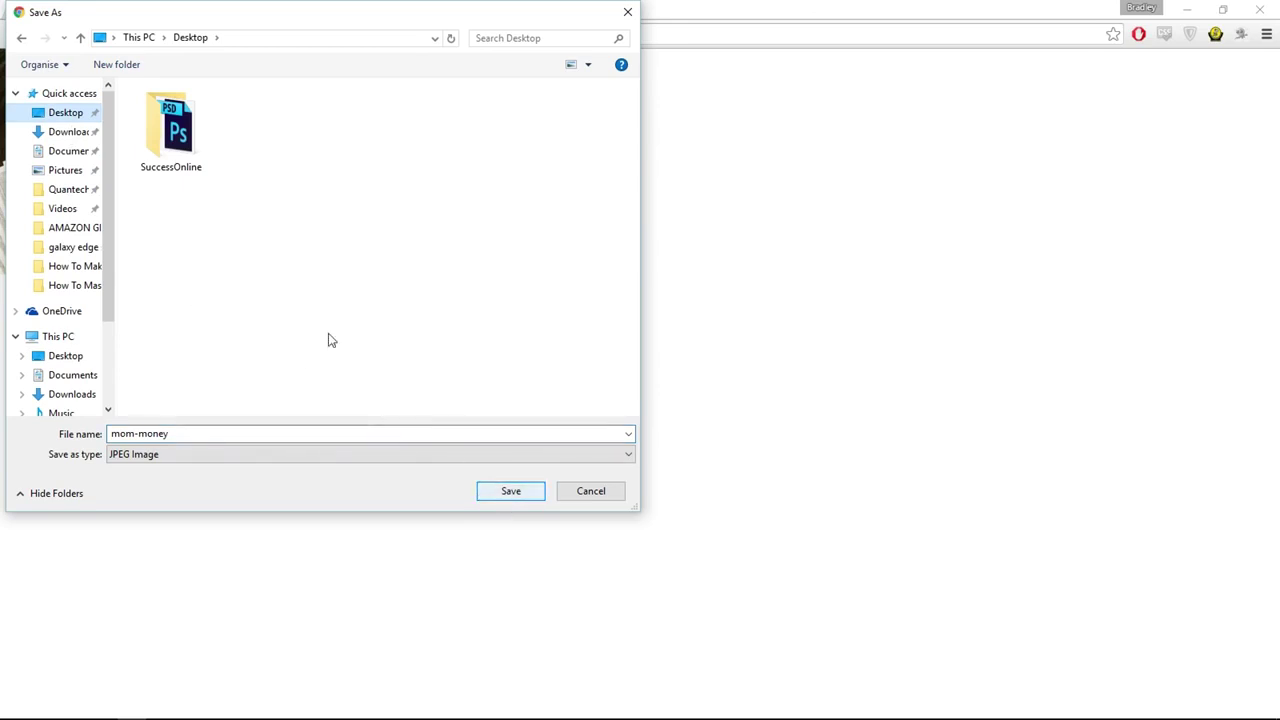
left_click(118, 64)
type("Instagram")
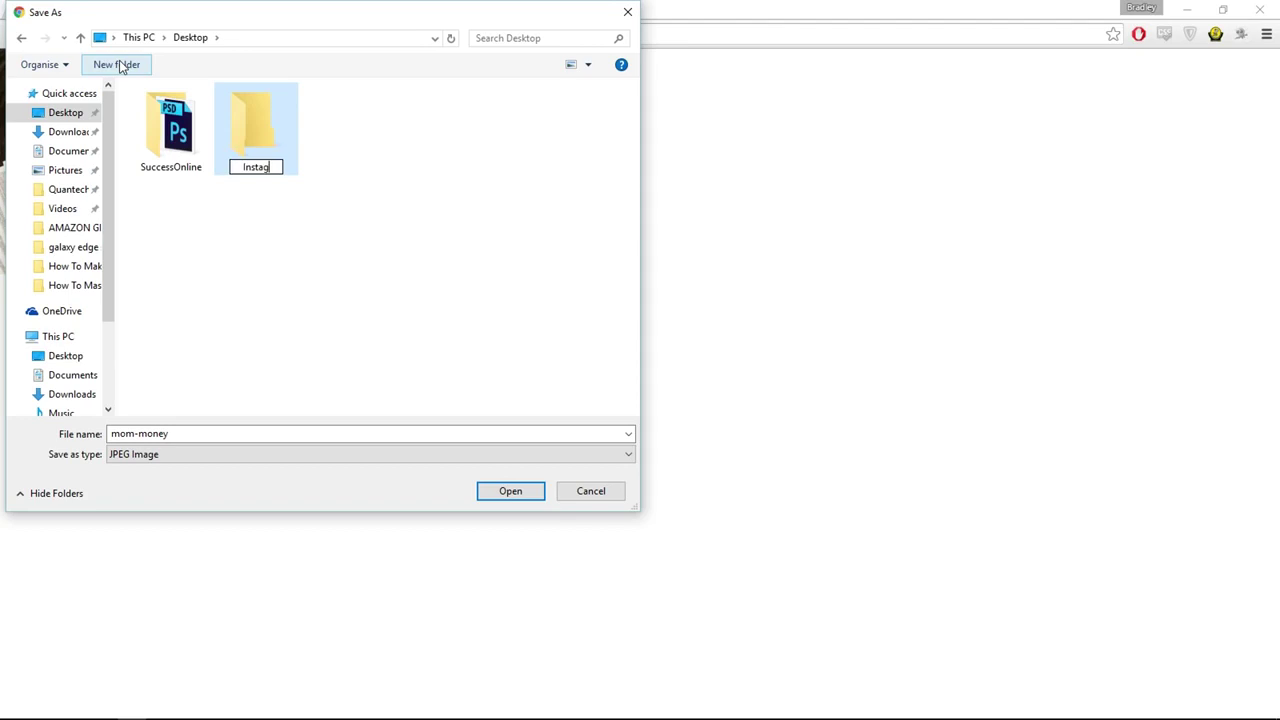
key("Return")
key("Return")
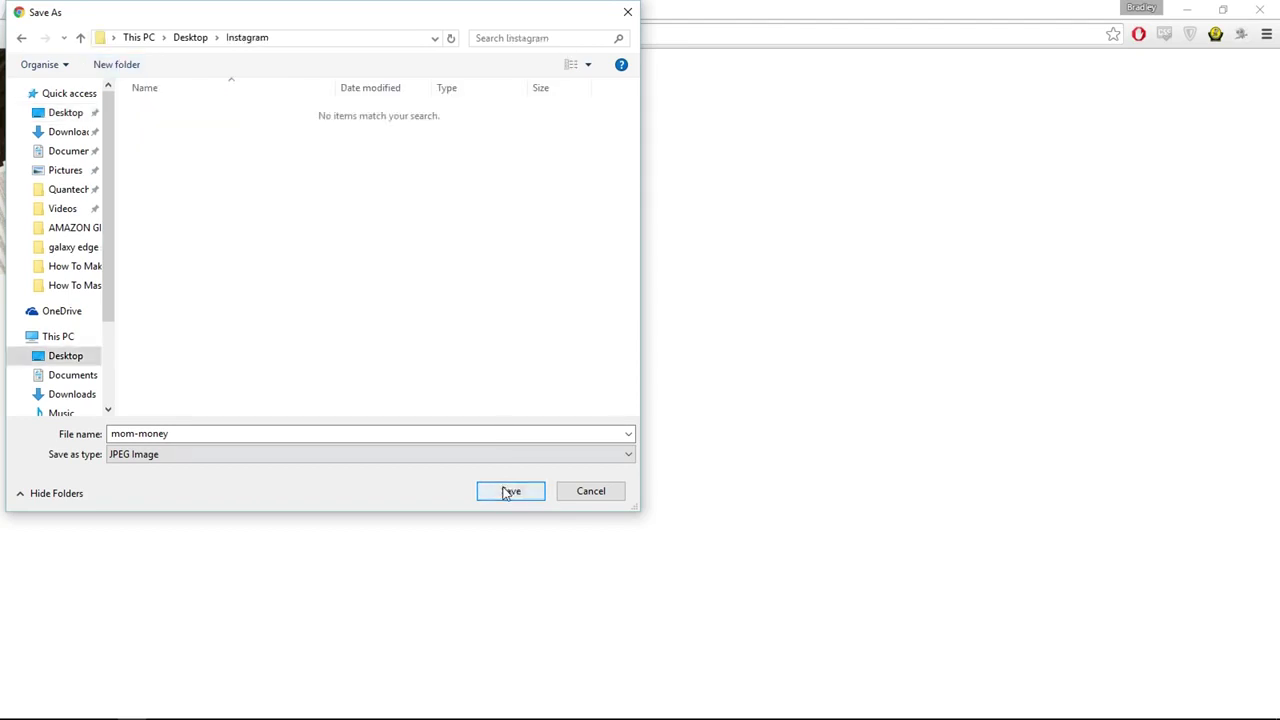
left_click(510, 491)
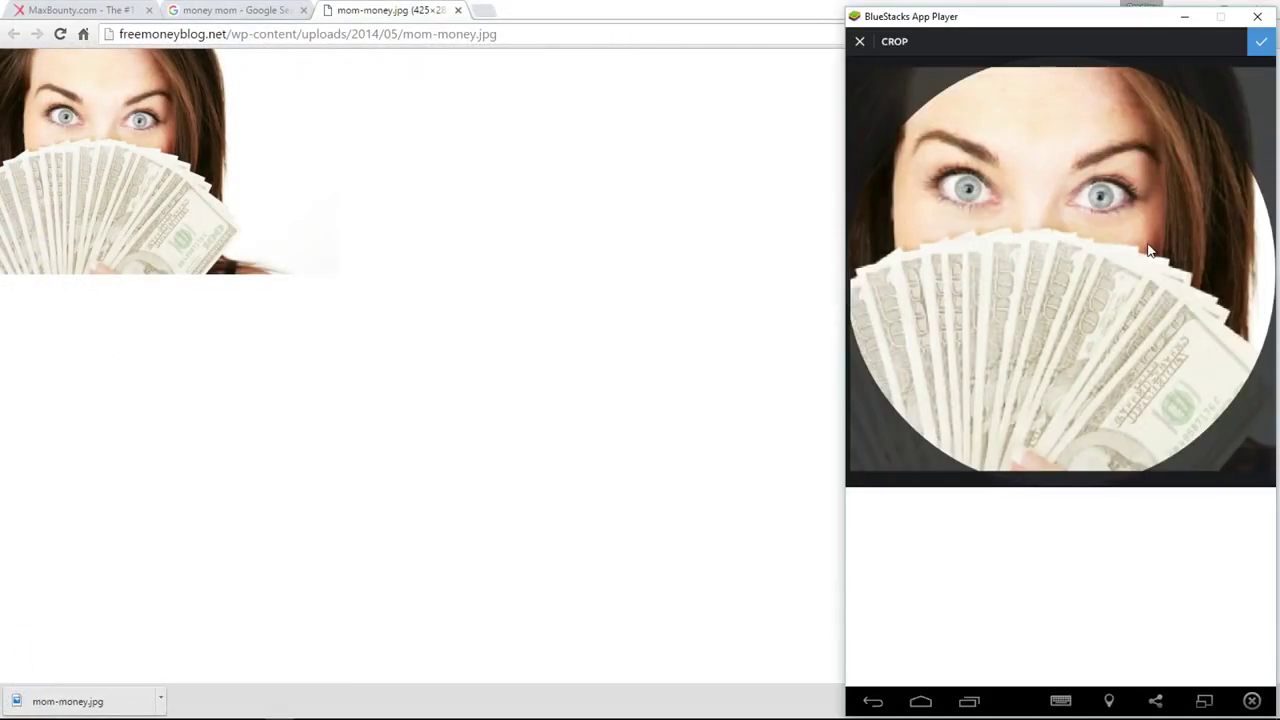
- Confirm the crop to set the money photo as profile picture, then focus Chrome's Google search box
left_click(1261, 43)
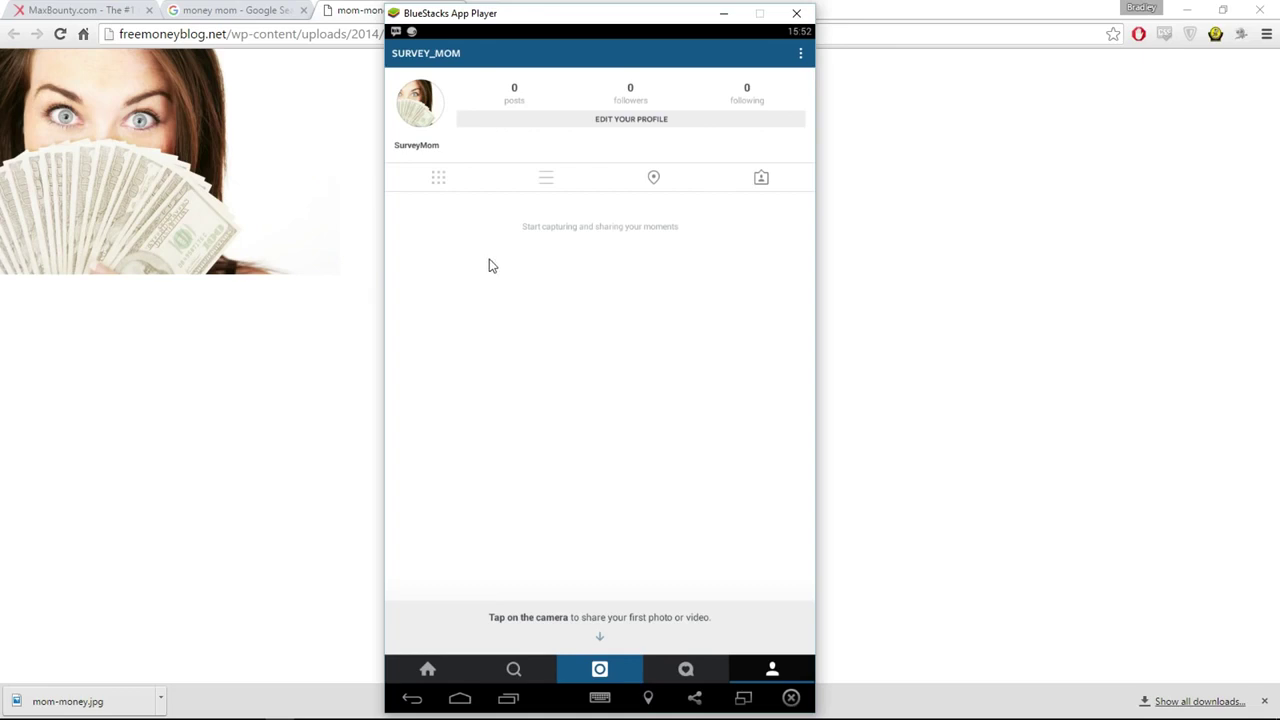
left_click(190, 10)
left_click(215, 77)
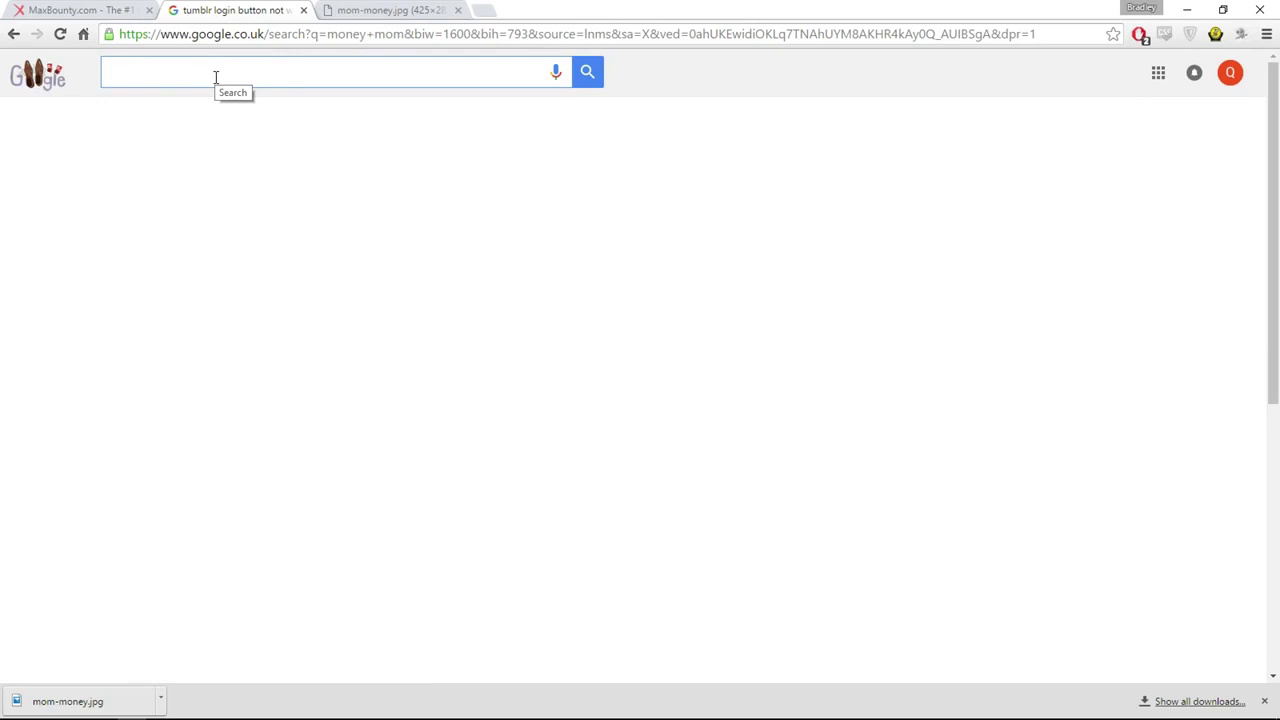
- Google 'rich tumblr', open the Tumblr result, and browse its money search results
type("rich tumblr")
key("Return")
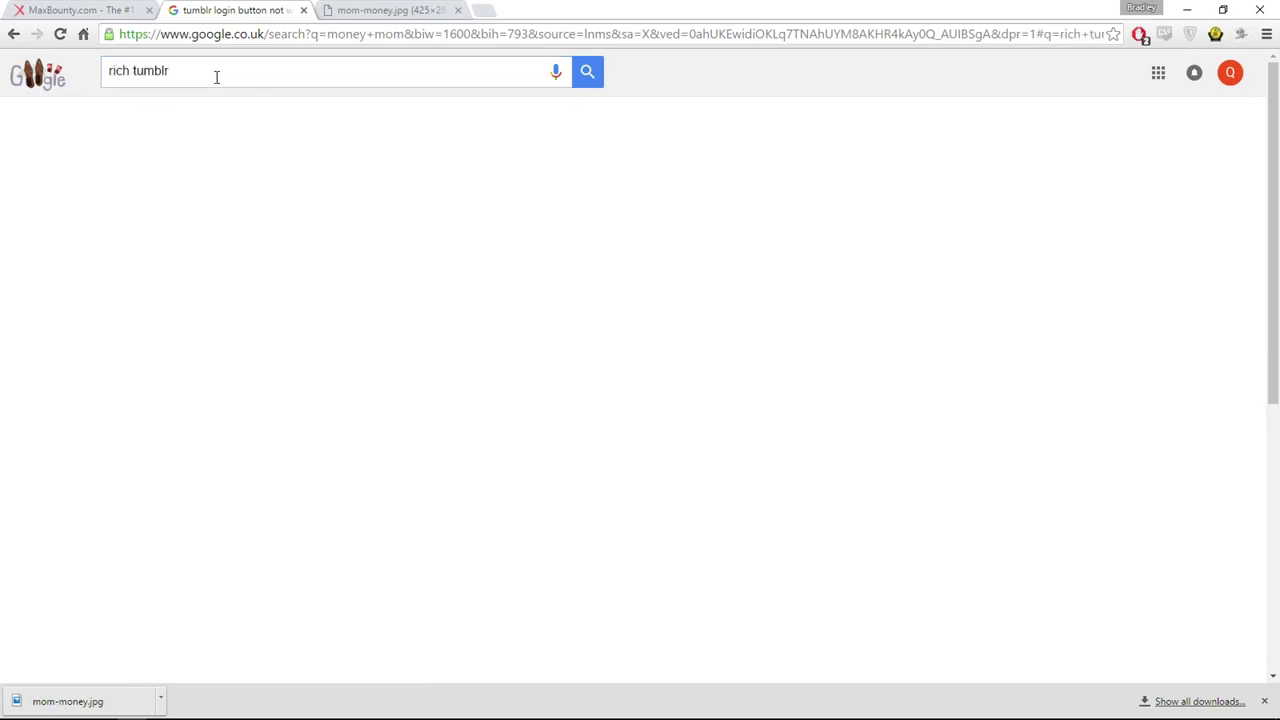
left_click(198, 196)
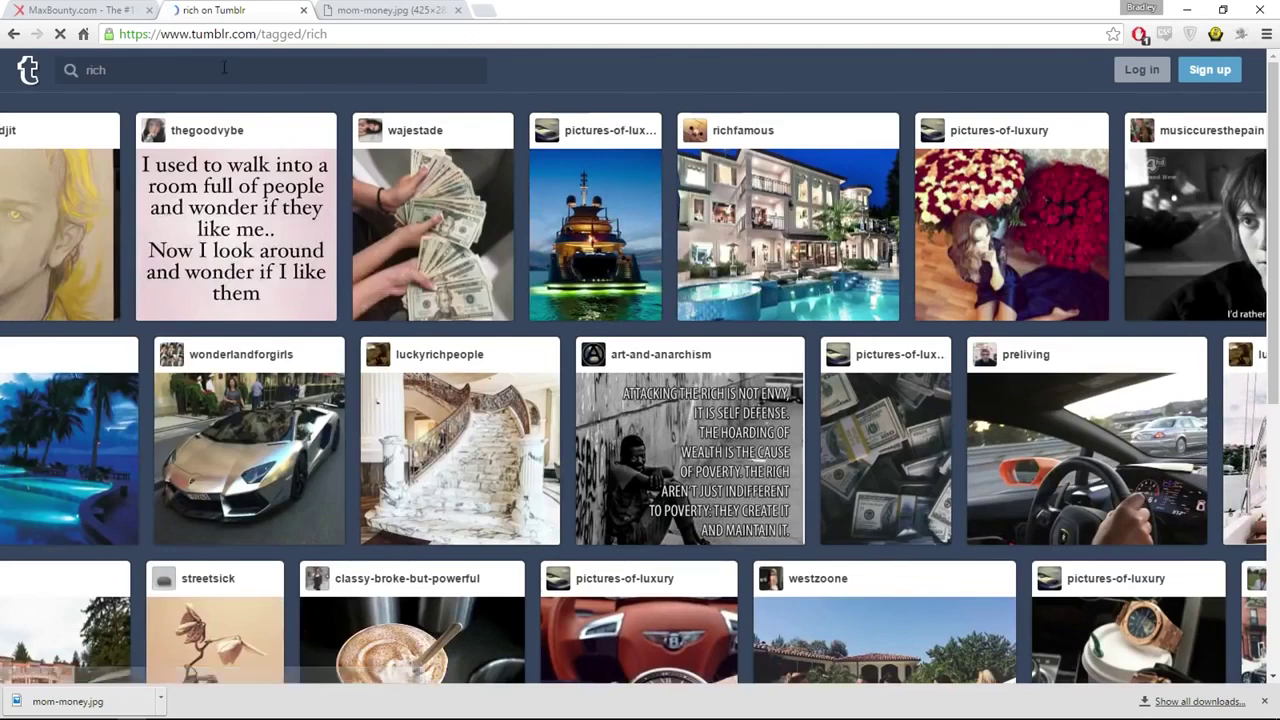
left_click(224, 67)
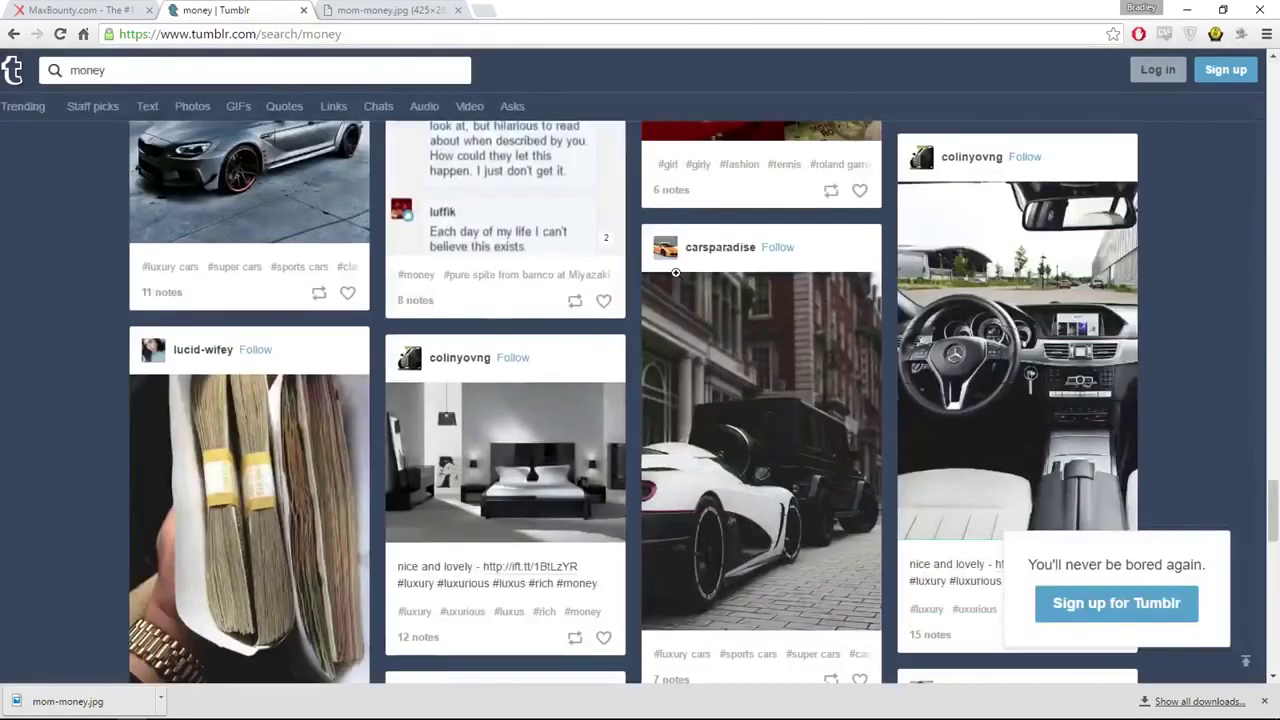
scroll(676, 272, "down", 2)
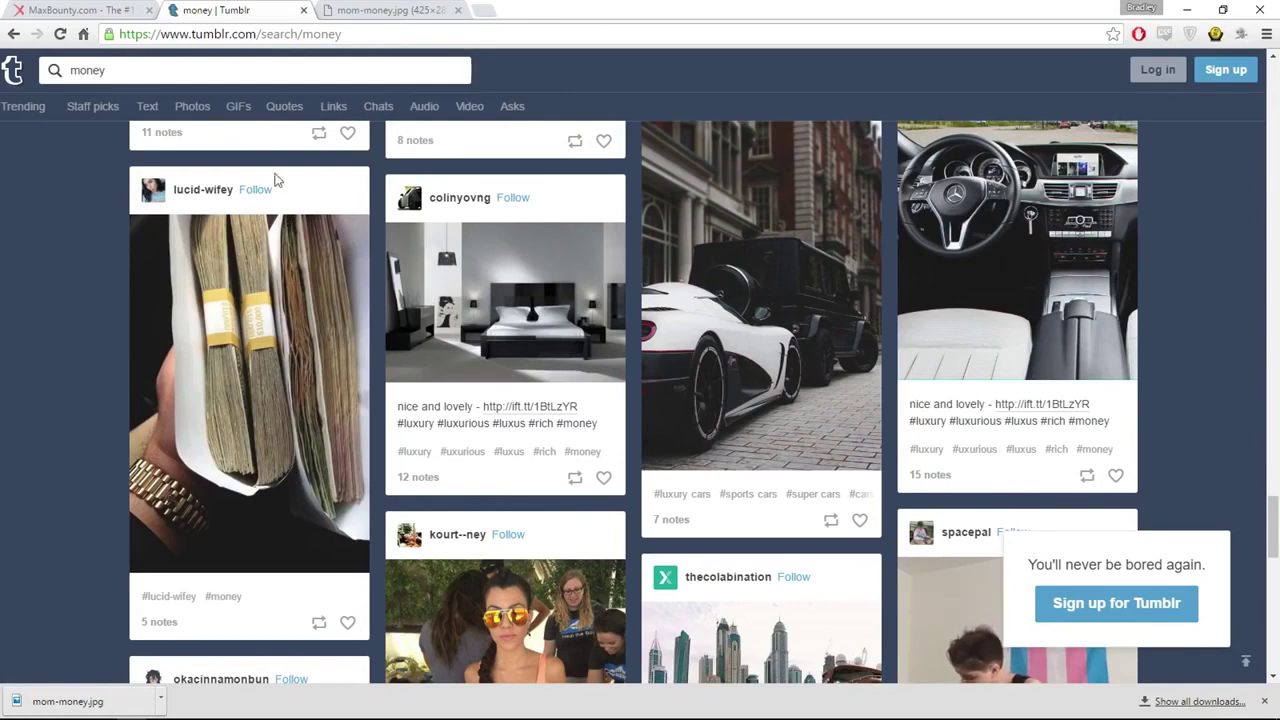
scroll(276, 180, "down", 4)
scroll(640, 400, "down", 3)
- Save the 'Let's go' money jar photo as a JPEG into the Instagram folder
left_click(712, 368)
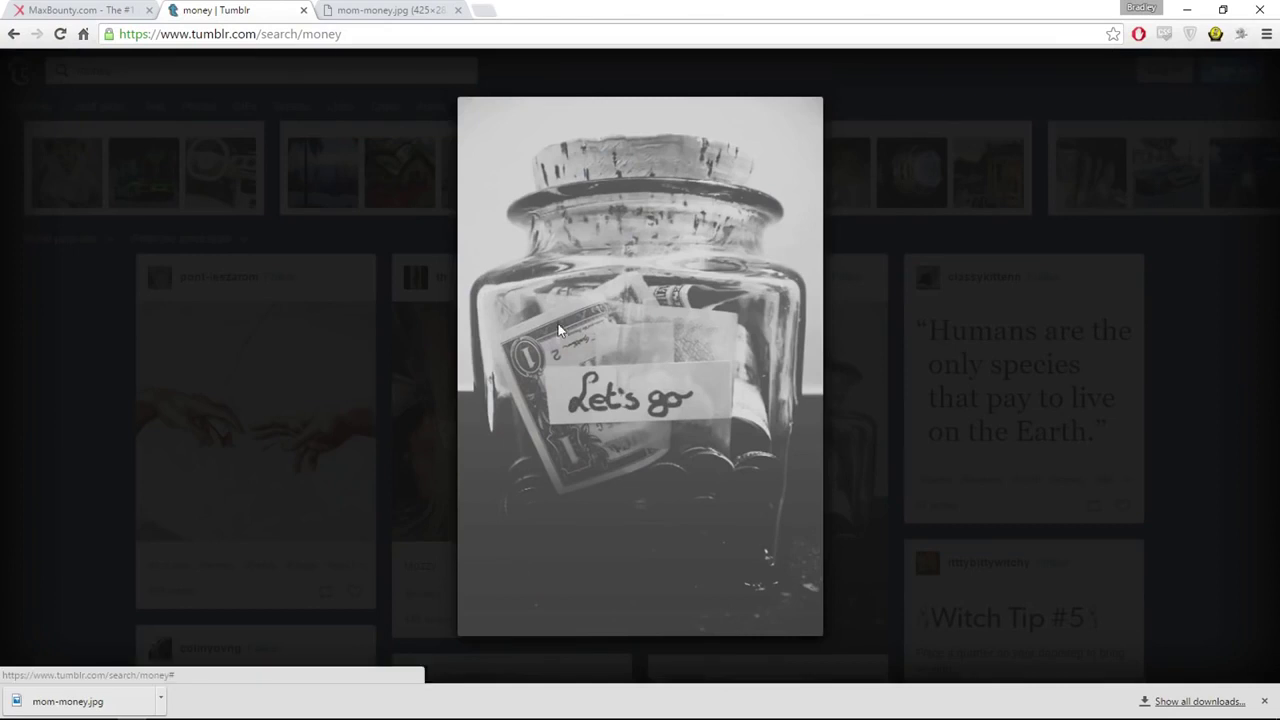
right_click(543, 247)
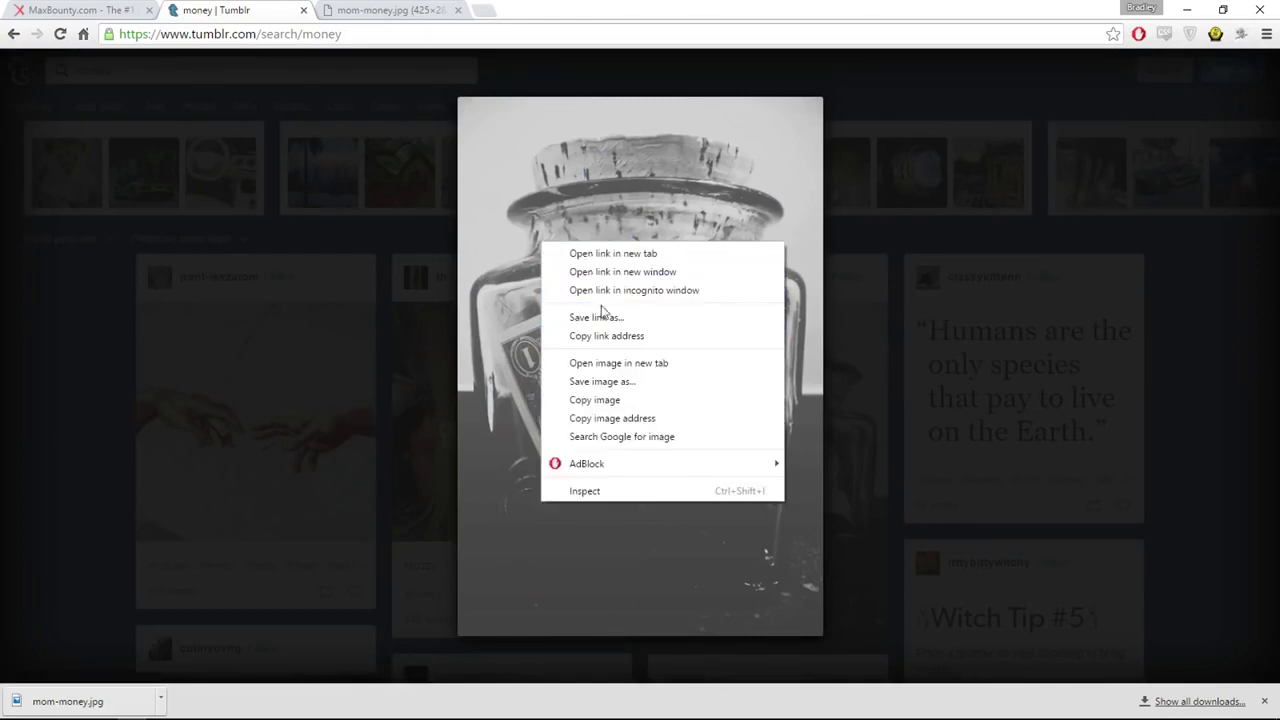
left_click(619, 387)
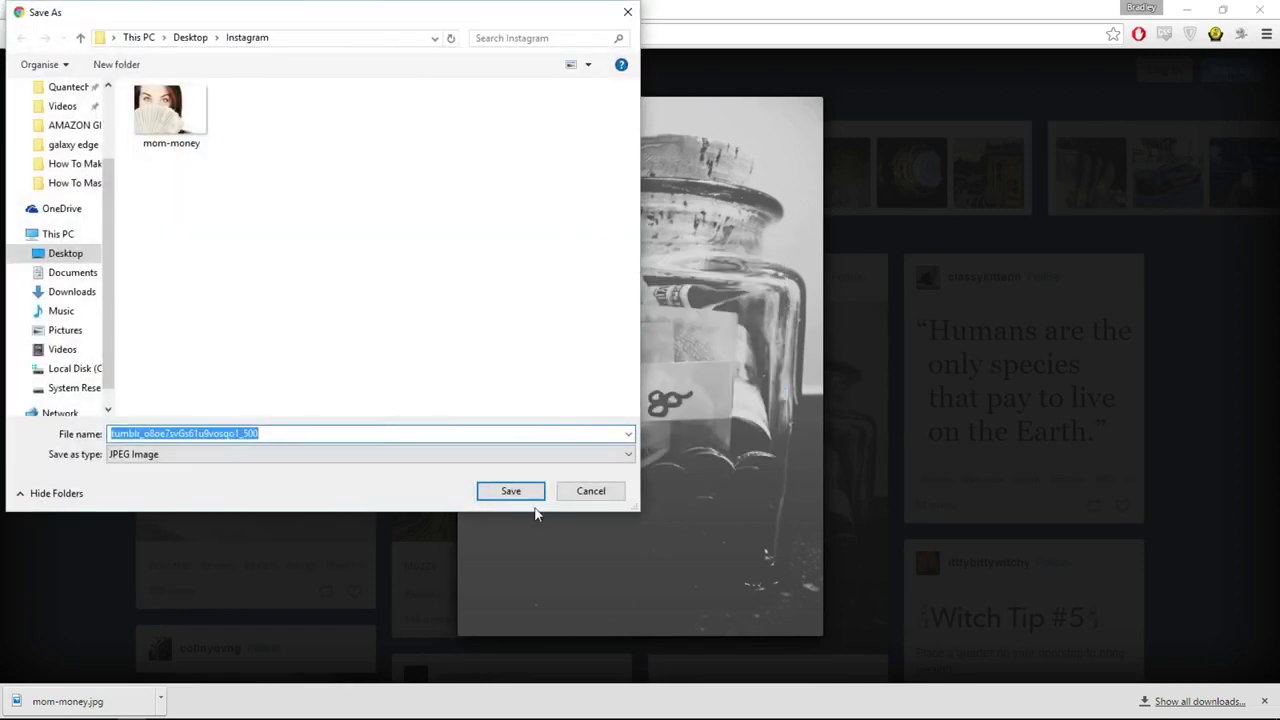
left_click(537, 494)
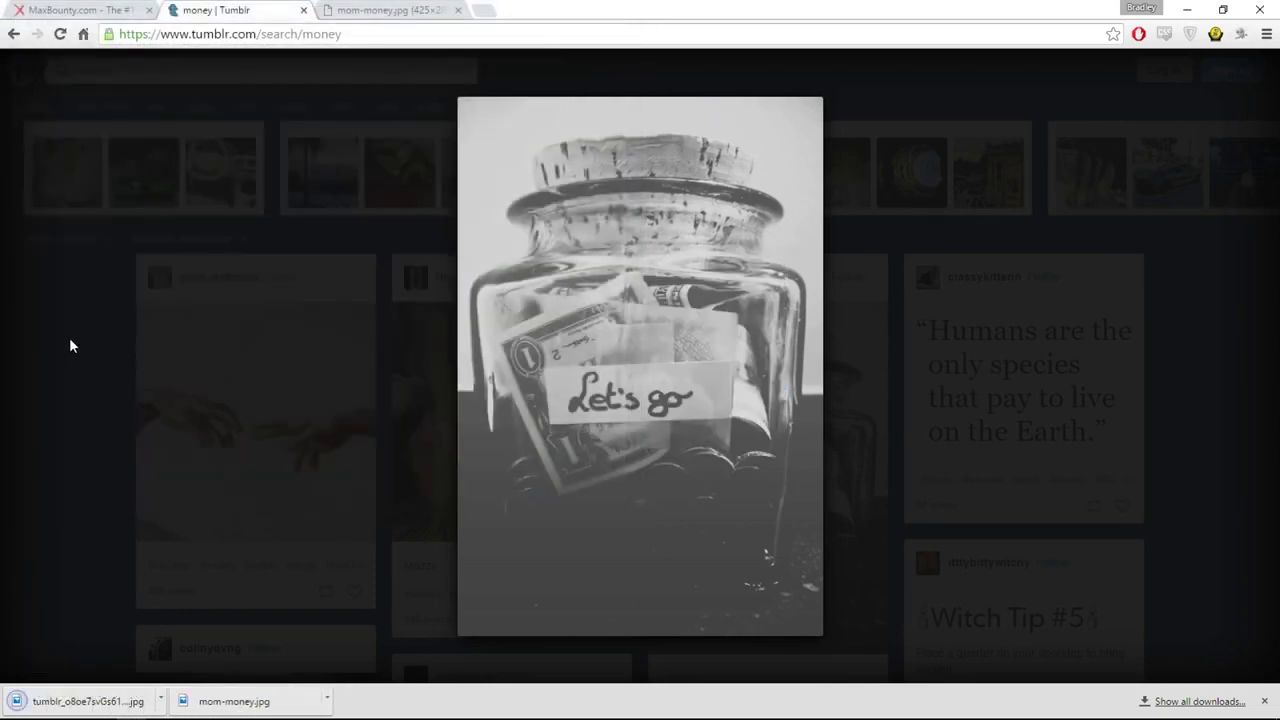
left_click(70, 346)
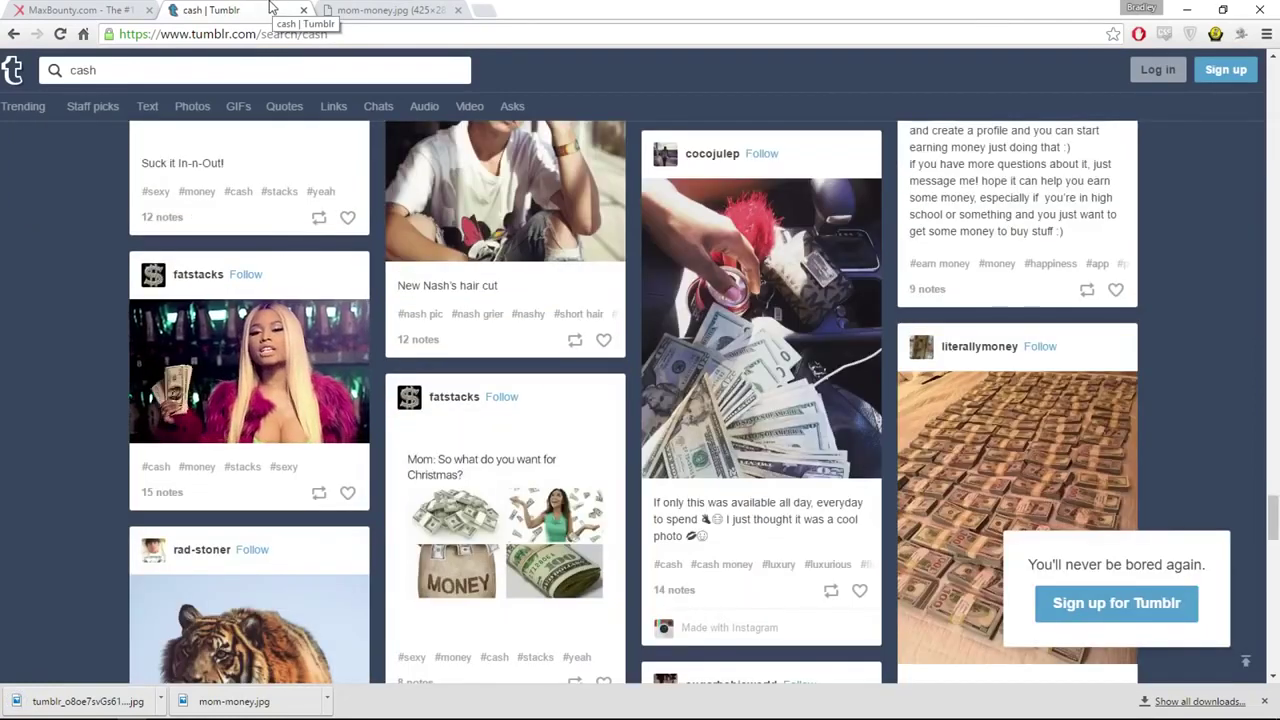
- Open the cash-in-car photo's Instagram post and start an Instagram search
left_click(686, 324)
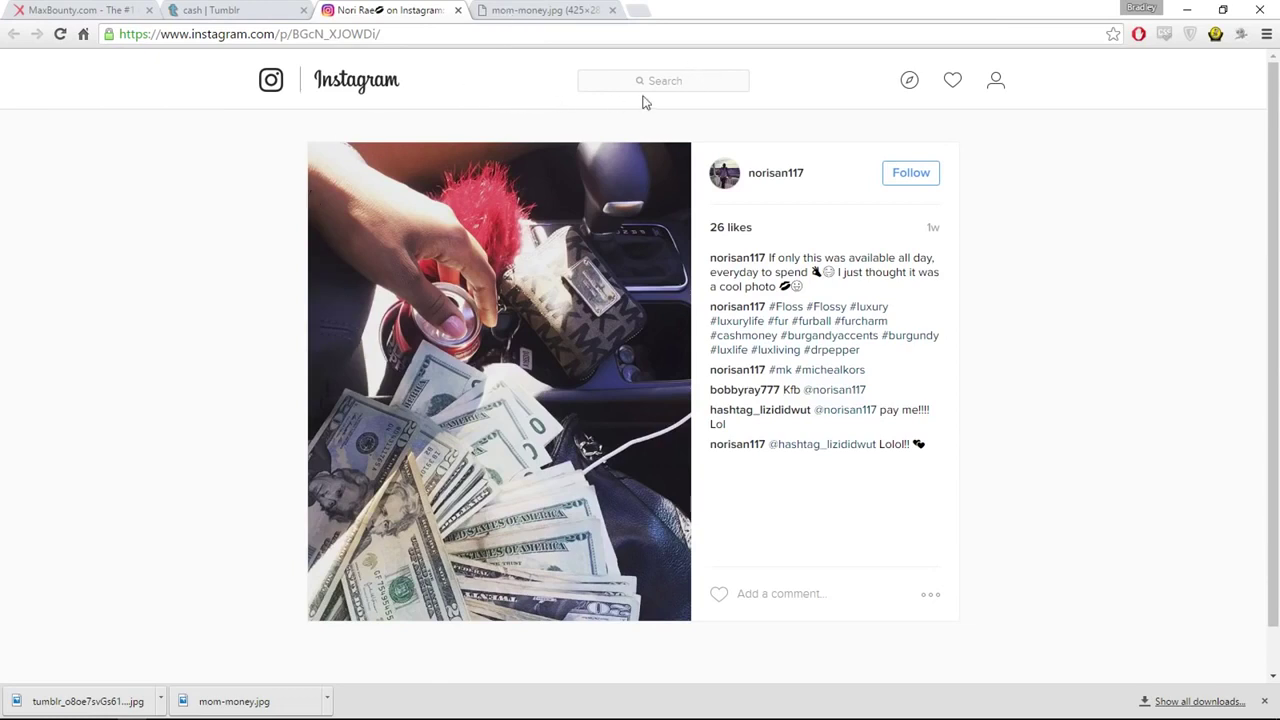
right_click(468, 296)
left_click(684, 80)
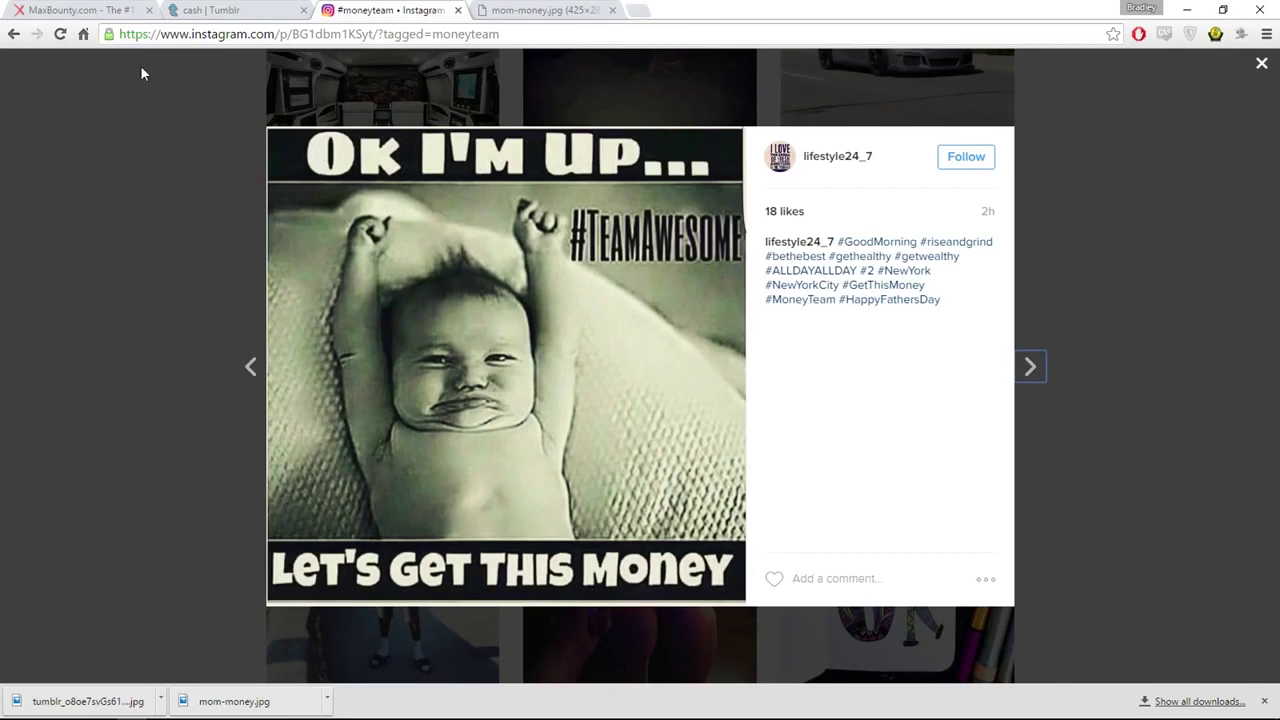
- Try saving the baby 'Let's Get This Money' post, cancel the Save As, and open the Start menu
right_click(480, 210)
left_click(528, 292)
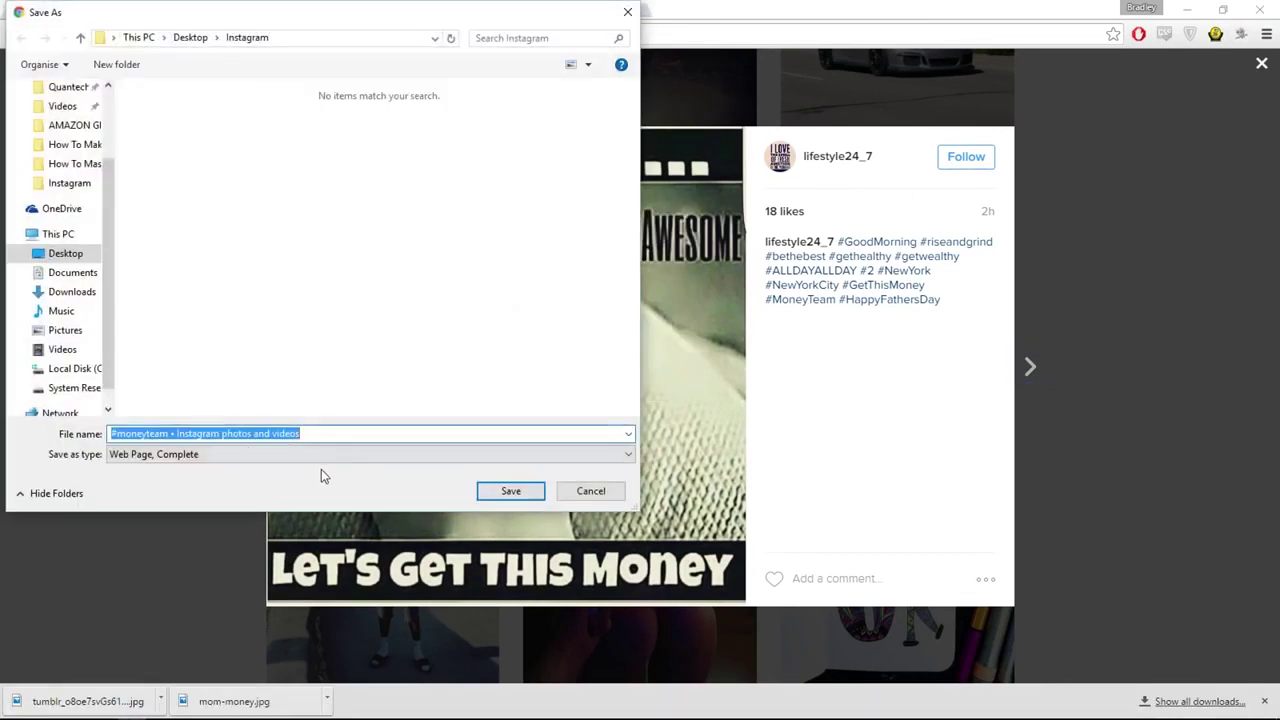
left_click(591, 491)
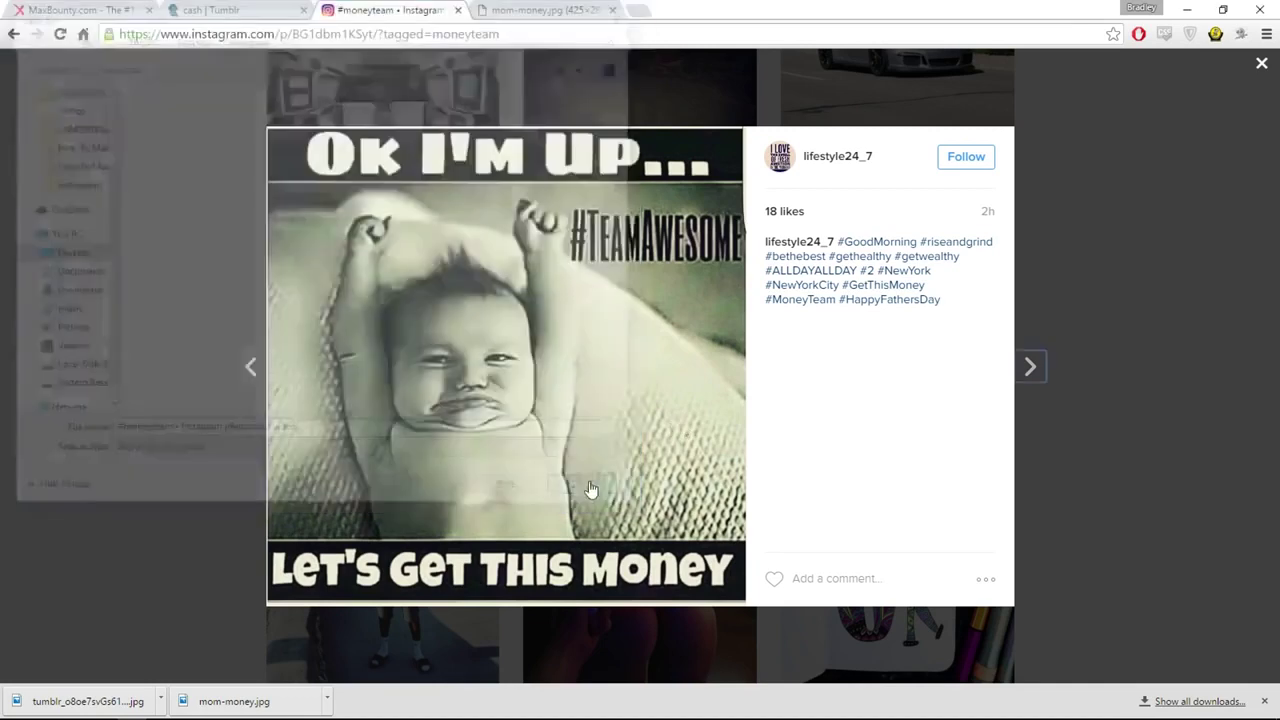
key("super")
- Snip the baby meme image with Snipping Tool, save it as Capture, and minimize the tool
type("sn")
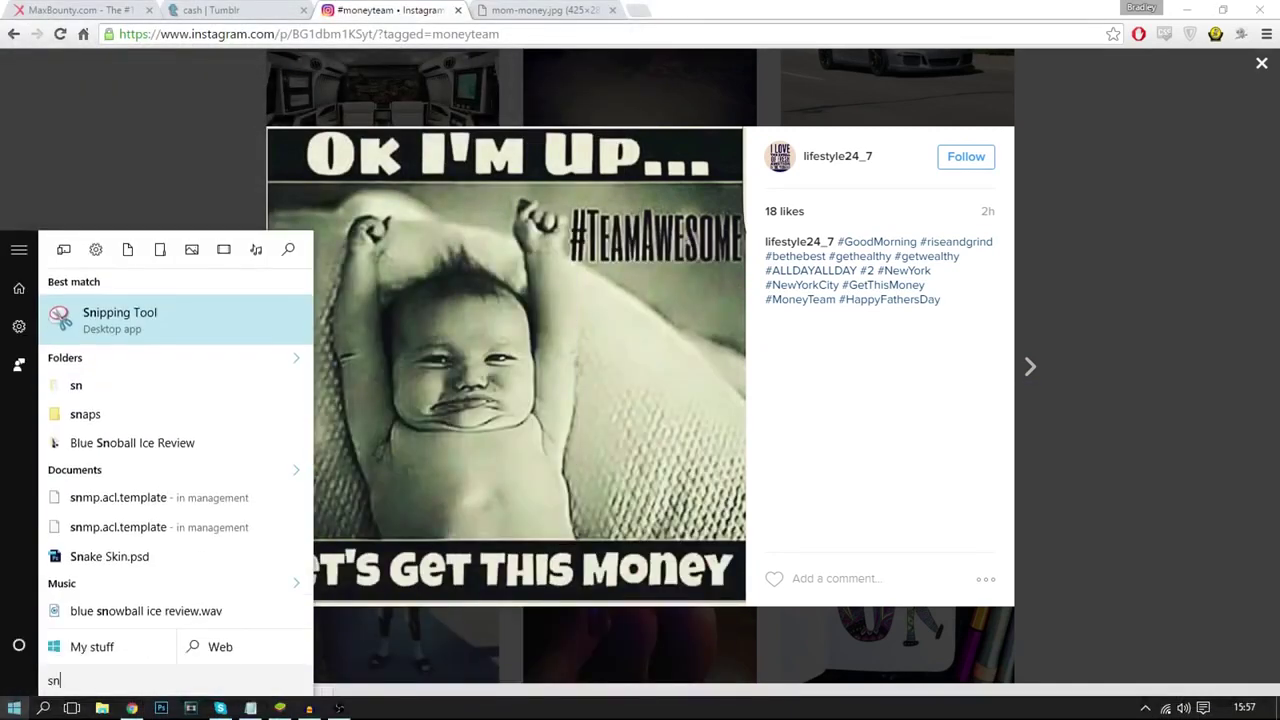
key("Return")
left_click(535, 222)
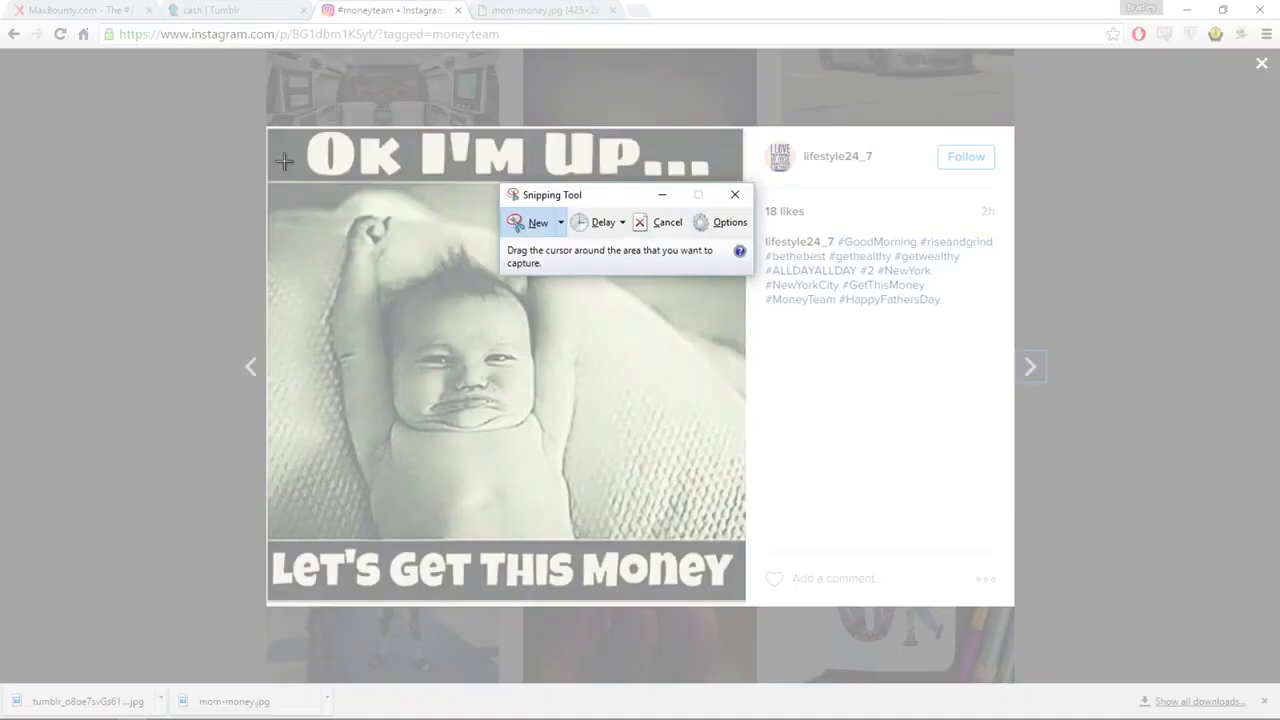
left_click_drag(267, 127, 746, 604)
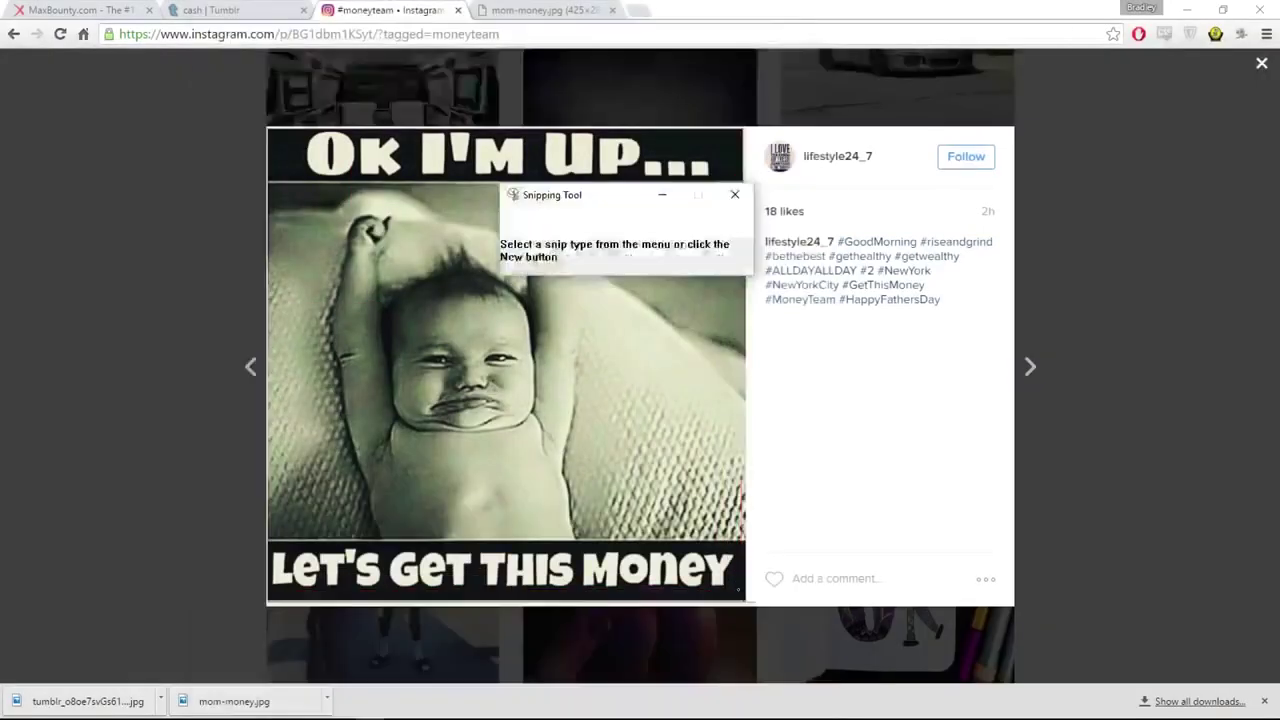
right_click(500, 358)
left_click(542, 399)
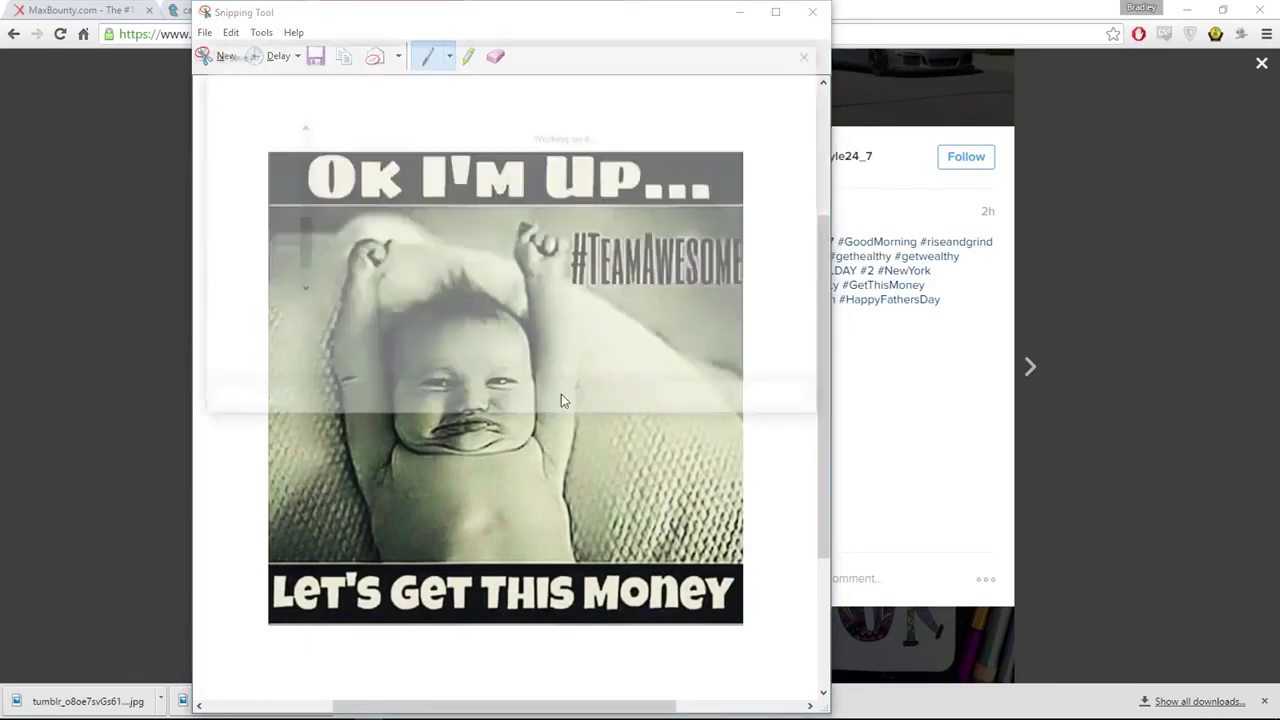
left_click(690, 398)
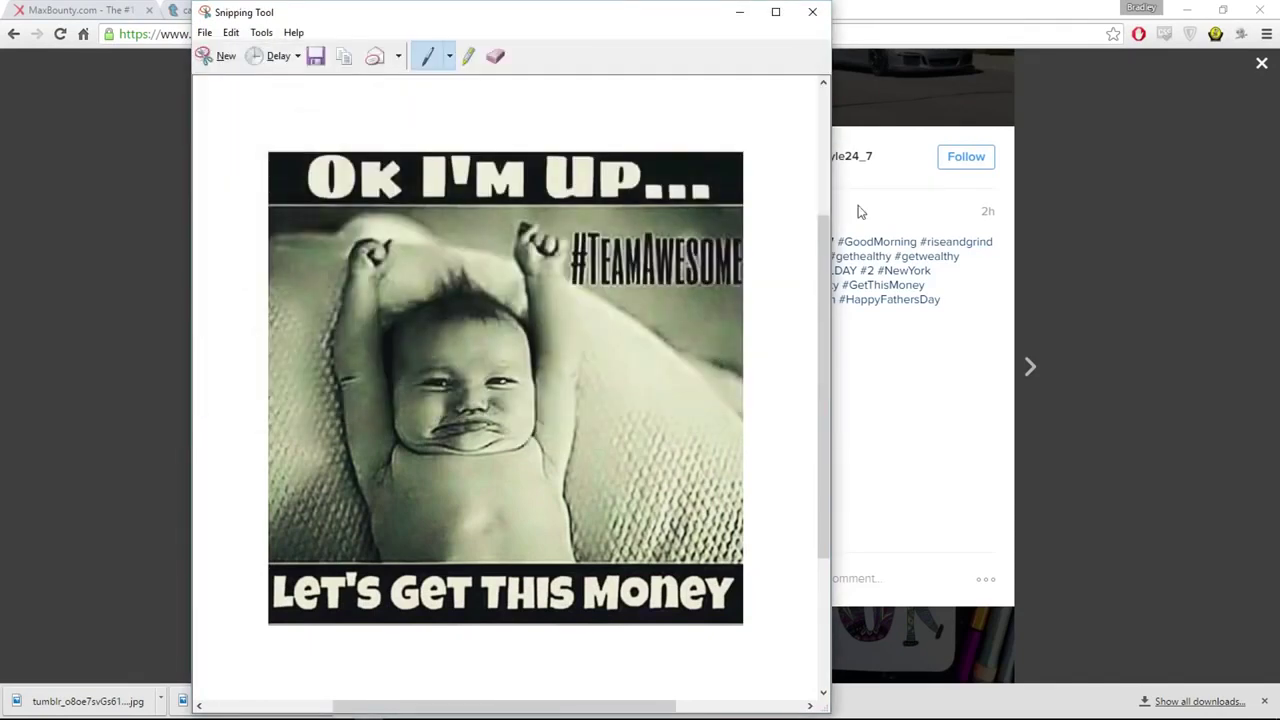
left_click(739, 12)
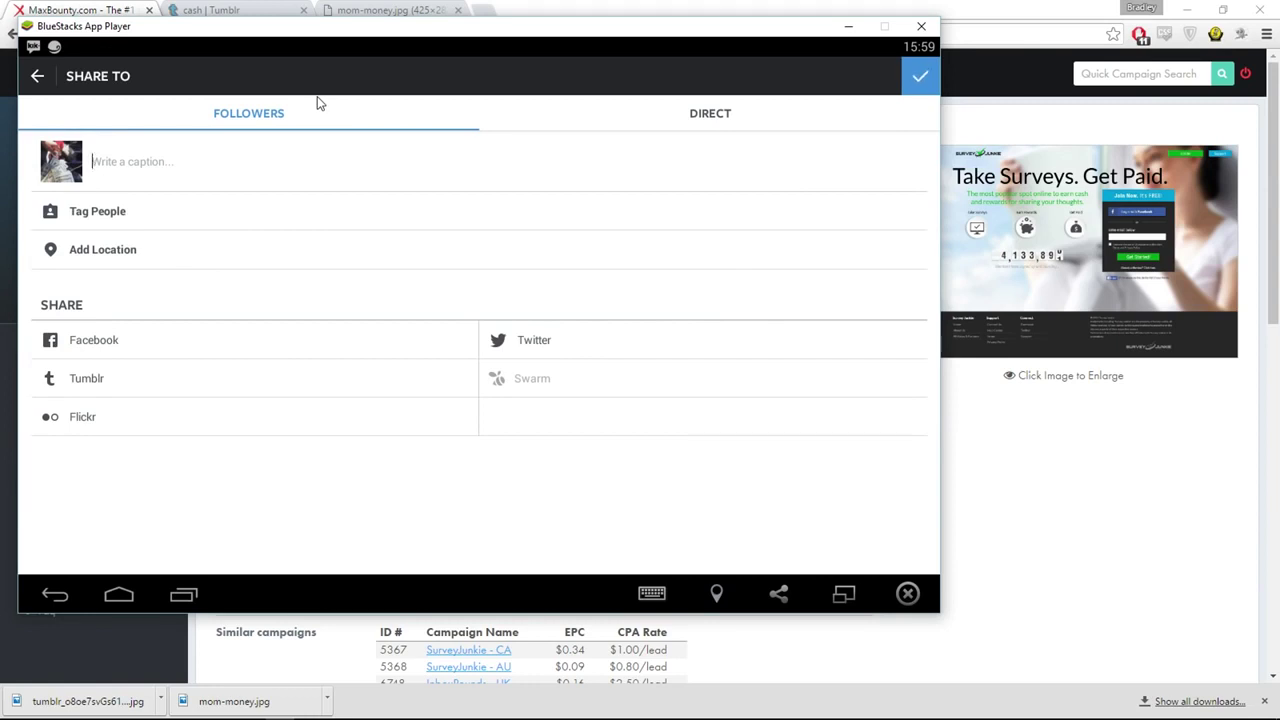
- Paste the #goals #money #mom #singlemom caption into the cash post and select its text
type("I strive to create an amazing life for my family. #goals #money #mom #singlemom  Make money like i do, link in bio! See you around.")
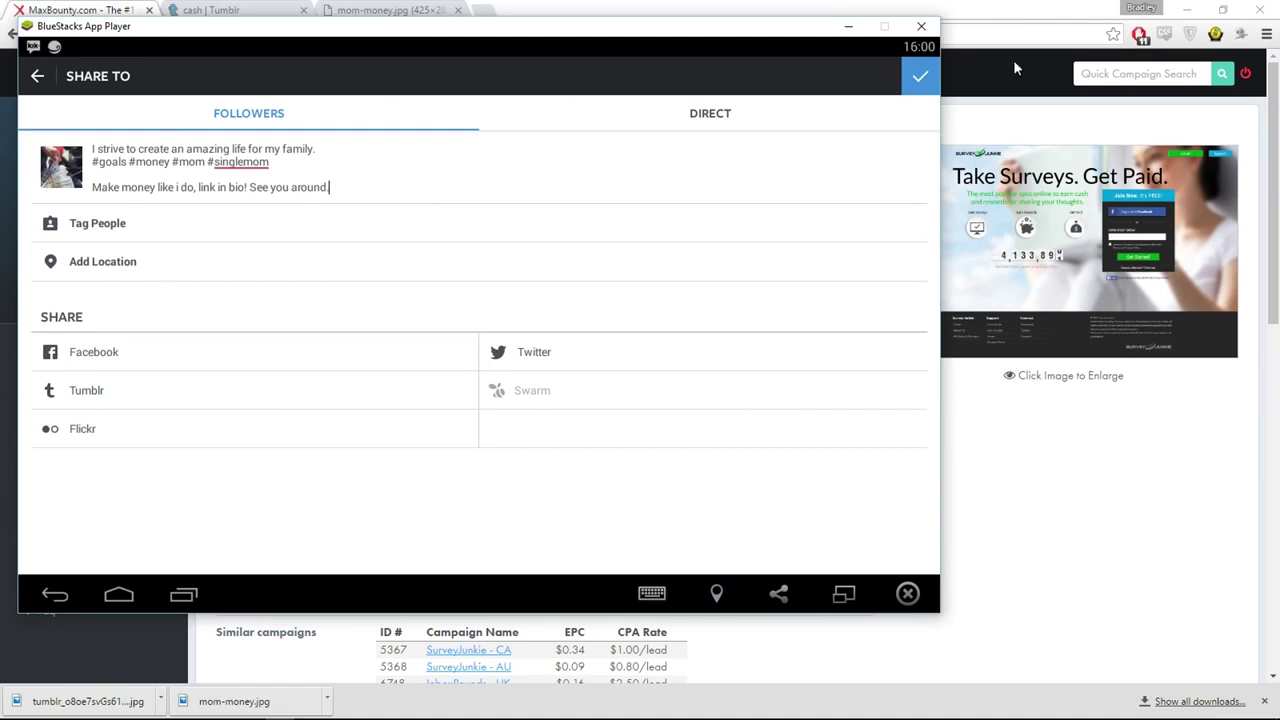
left_click(363, 192)
key("ctrl+a")
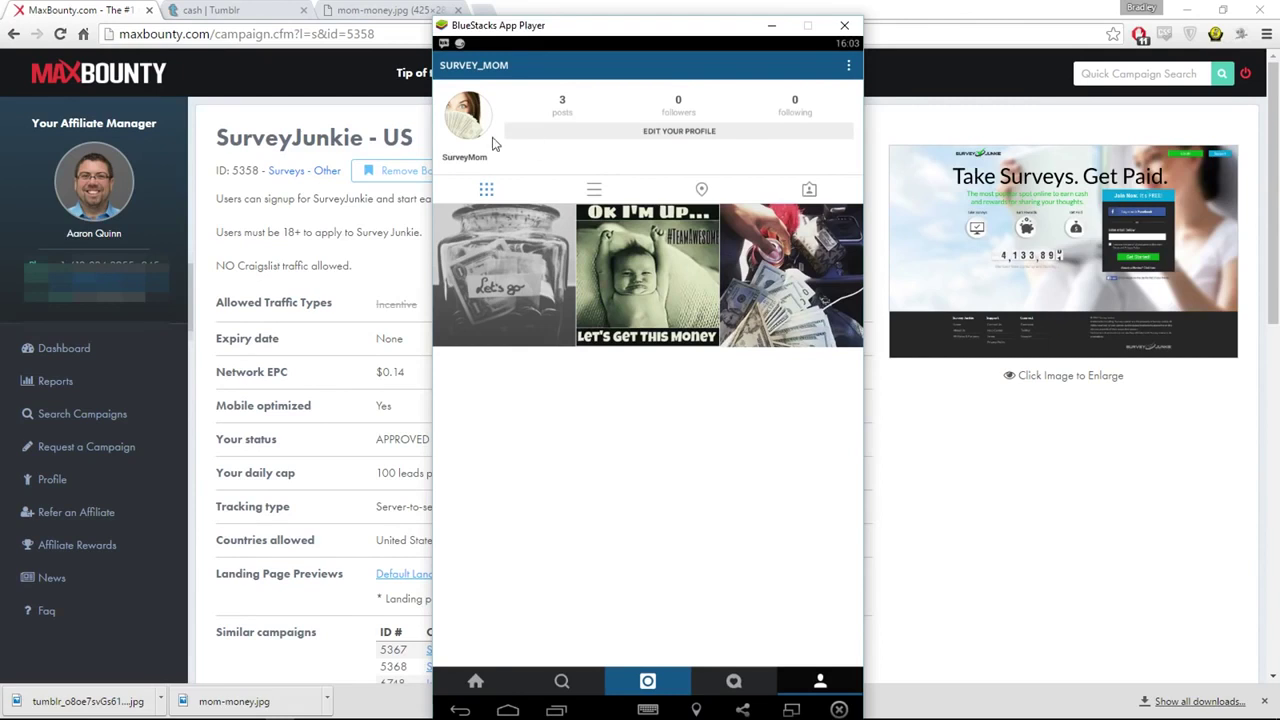
- Paste the 'Single mom, hard worker… JOIN ME' bio into Edit Profile, splitting 'hardworker'
left_click(562, 131)
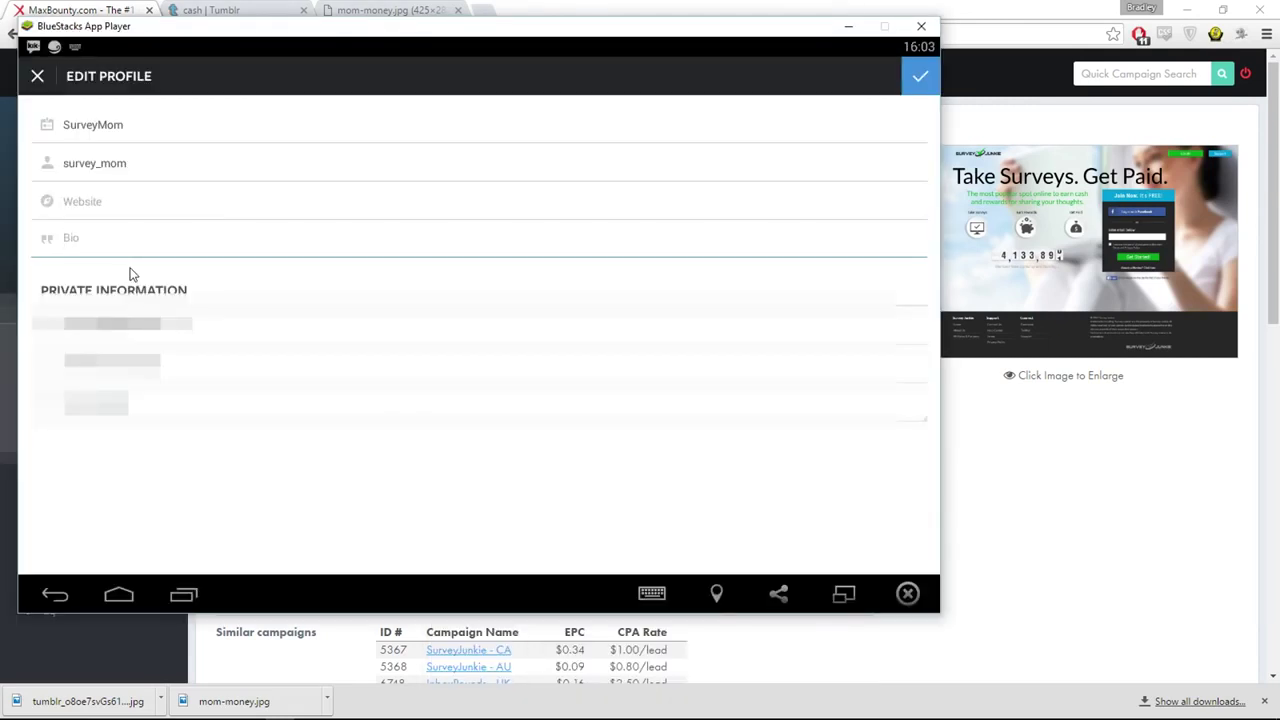
type("ingle mom, hardworker, I make money on the internet to help my children. JOIN ME")
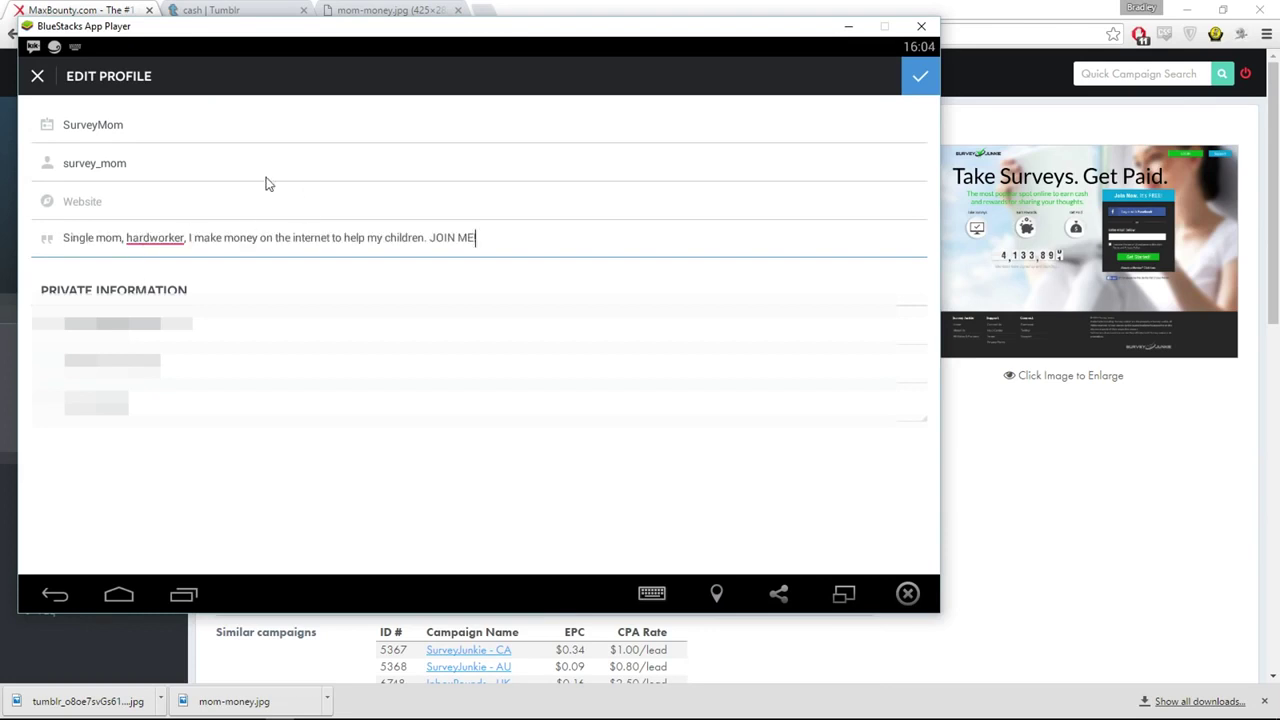
left_click(156, 240)
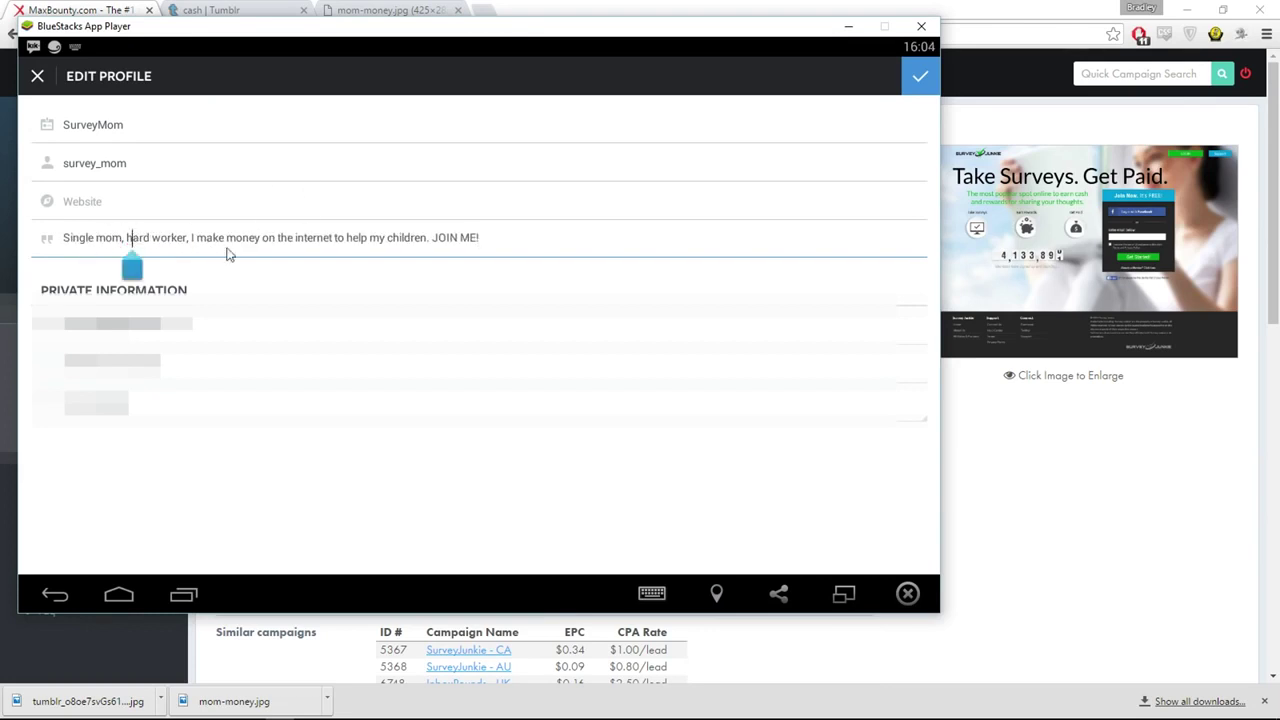
left_click(368, 240)
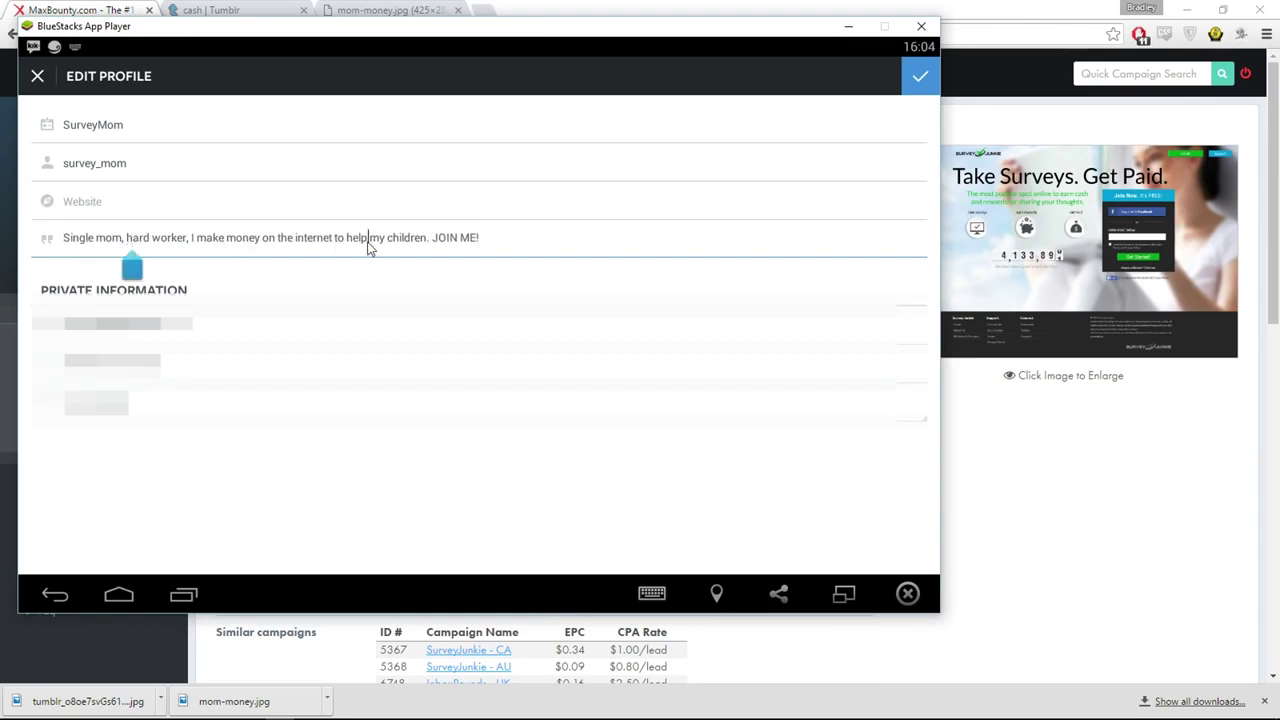
left_click(466, 243)
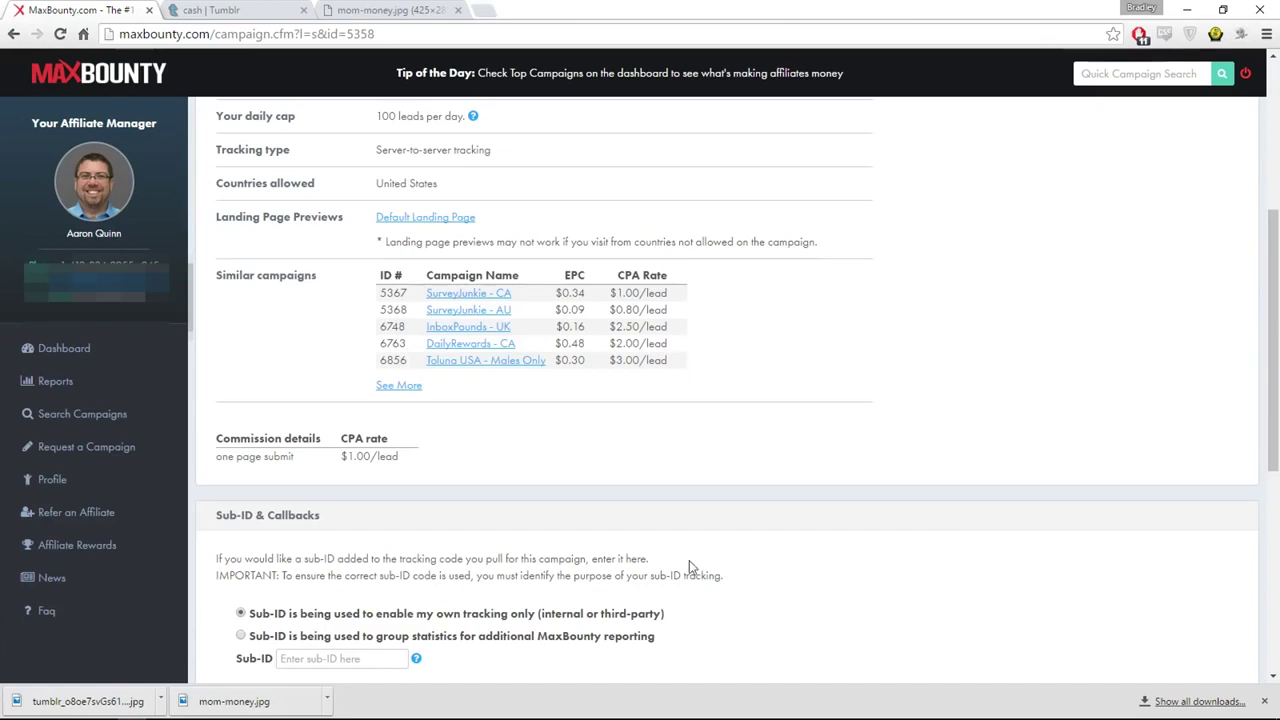
- Set the Creatives section's creative type to Banners for SurveyJunkie - US
scroll(880, 420, "down", 5)
left_click(418, 551)
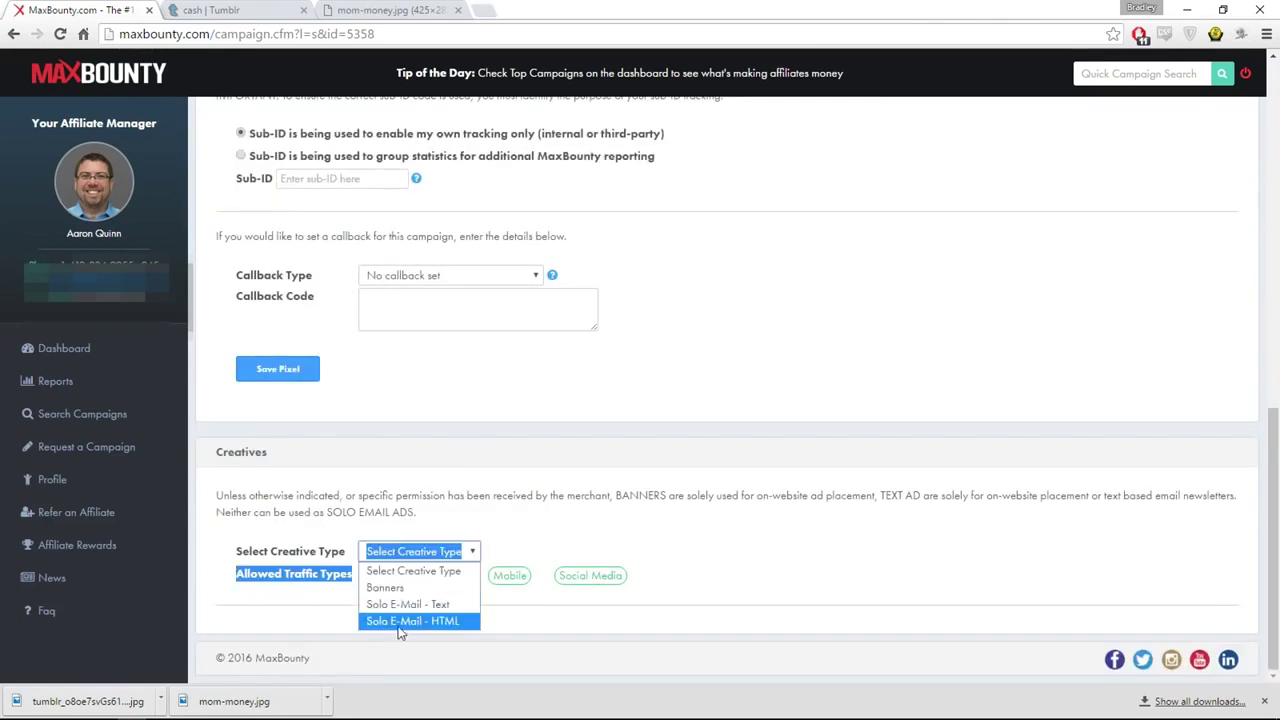
left_click(395, 587)
- Copy the tracking URL from Banner_60997's tracking code, then close the window
left_click(515, 634)
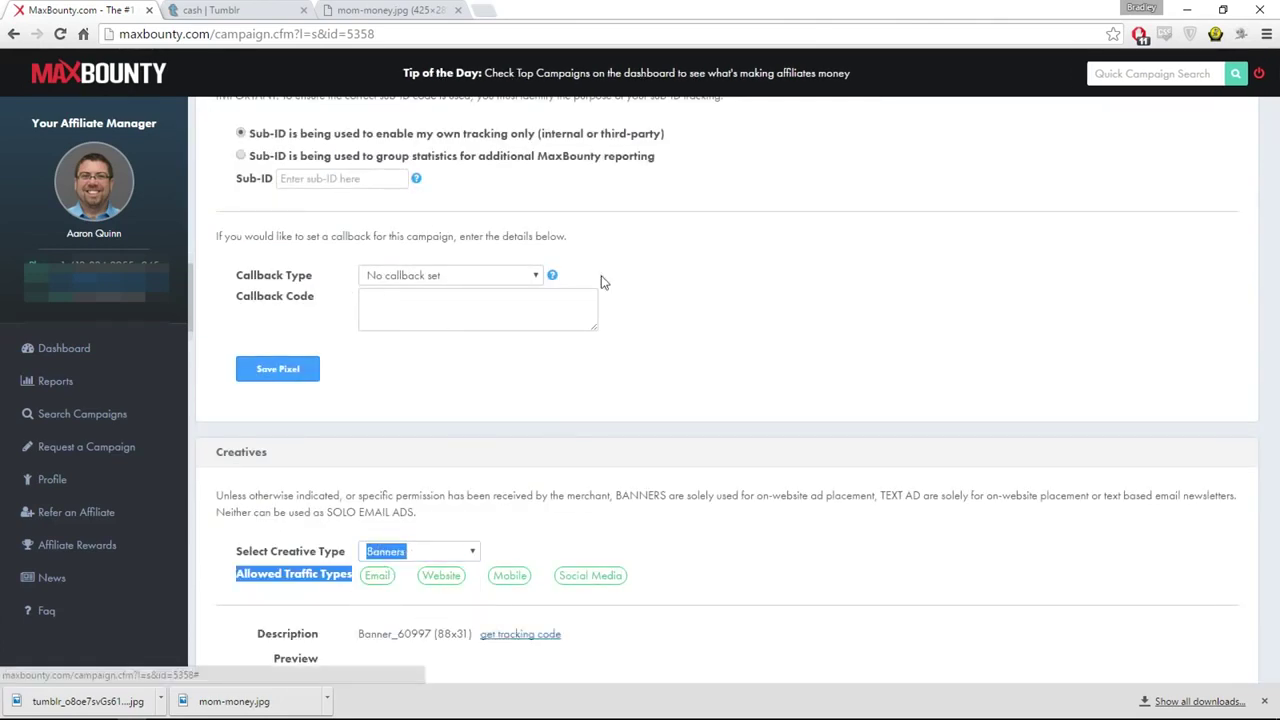
left_click(397, 330)
left_click_drag(397, 328, 747, 325)
right_click(689, 330)
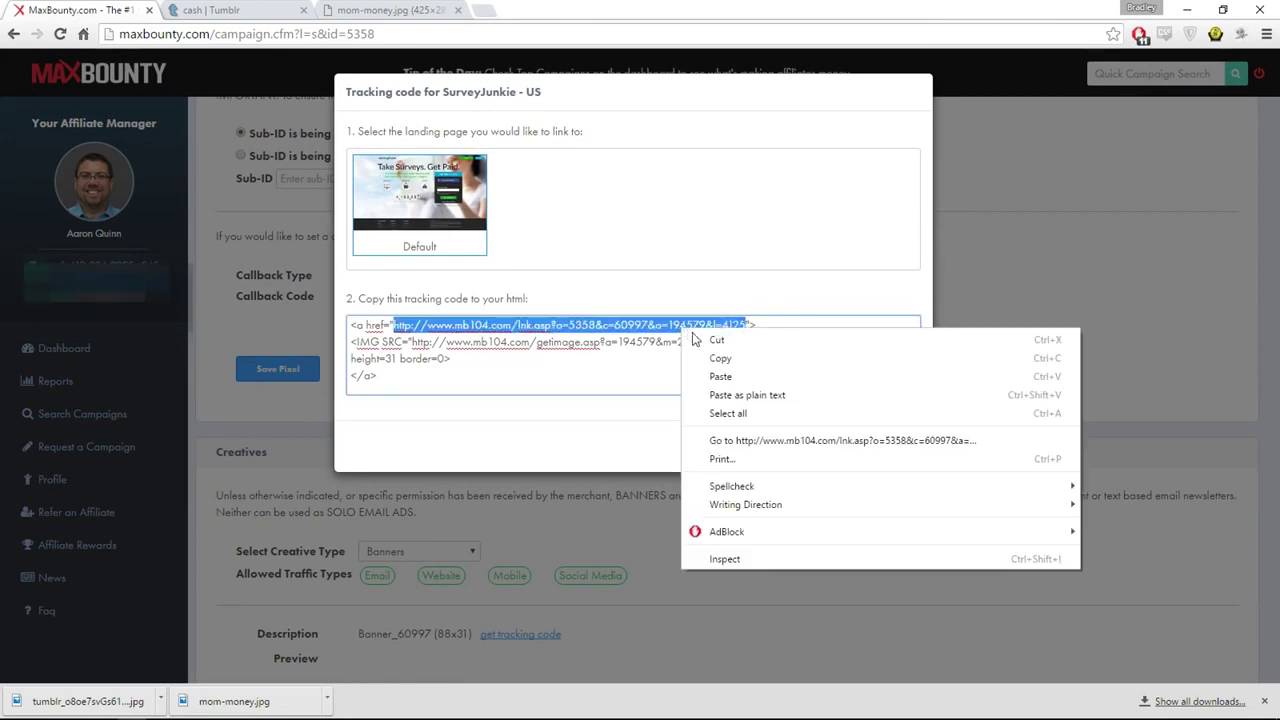
left_click(714, 358)
left_click(898, 81)
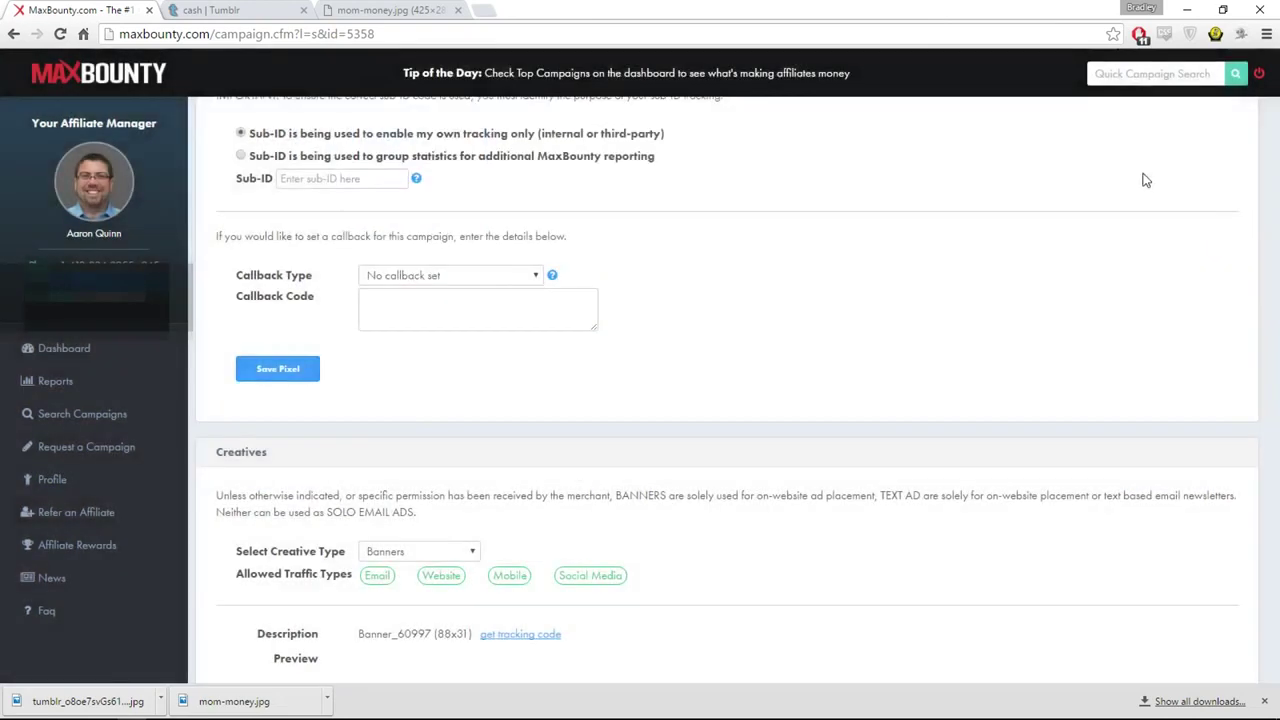